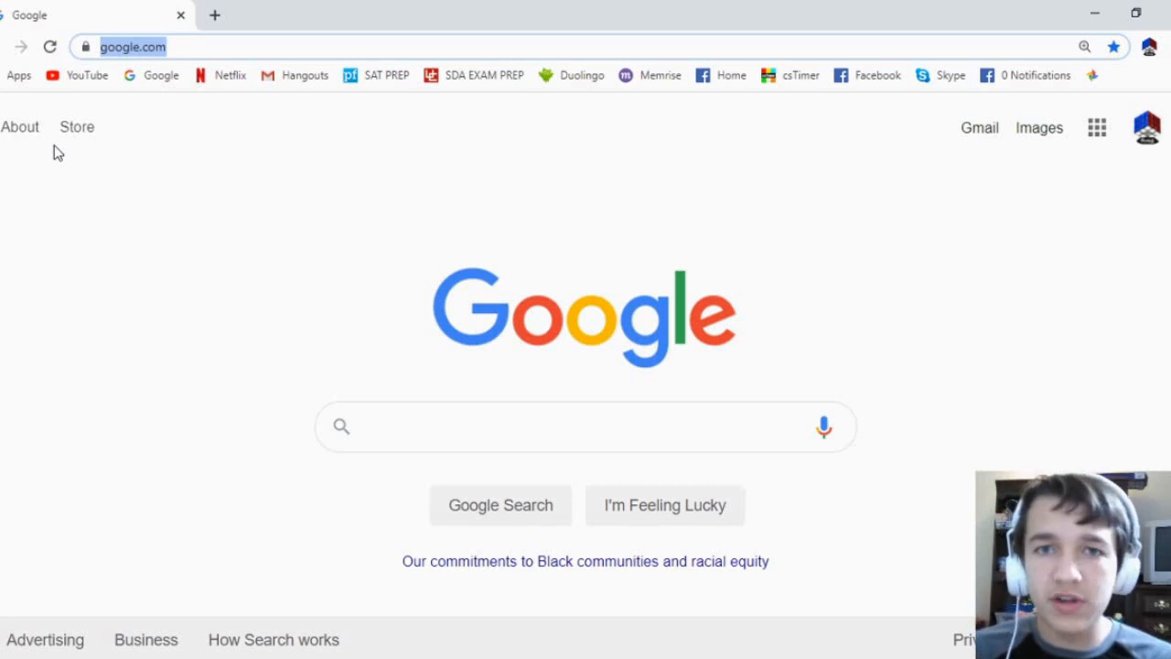
pyautogui.write('https://dev.mysql.com/downloads/windows/installer/')
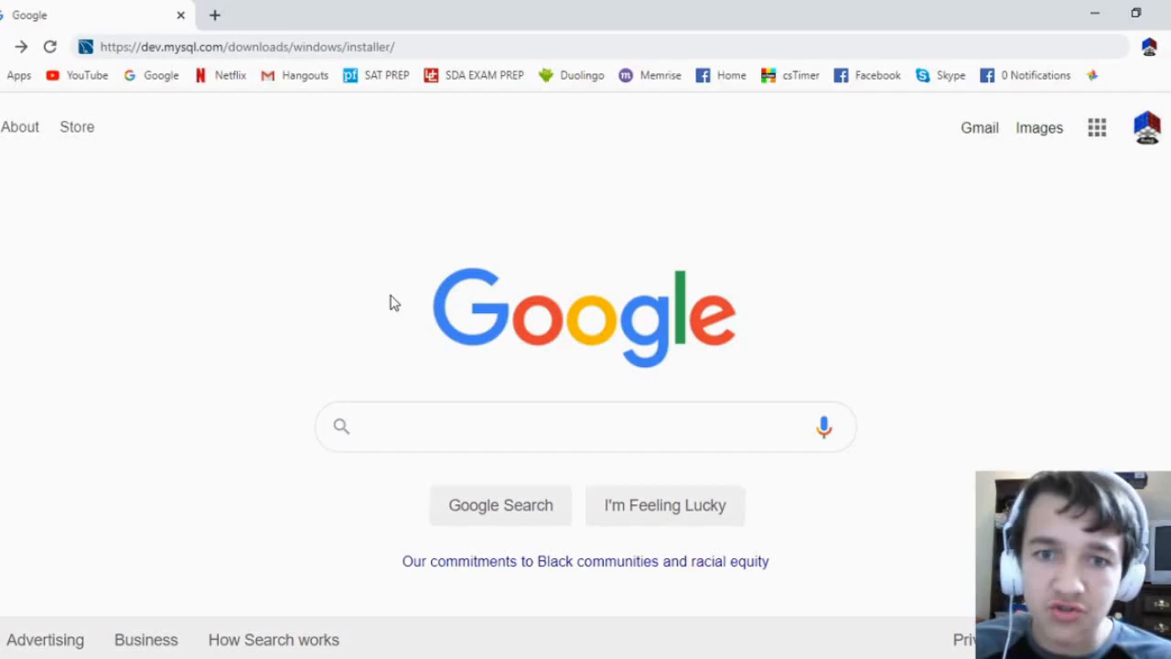
pyautogui.click(449, 47)
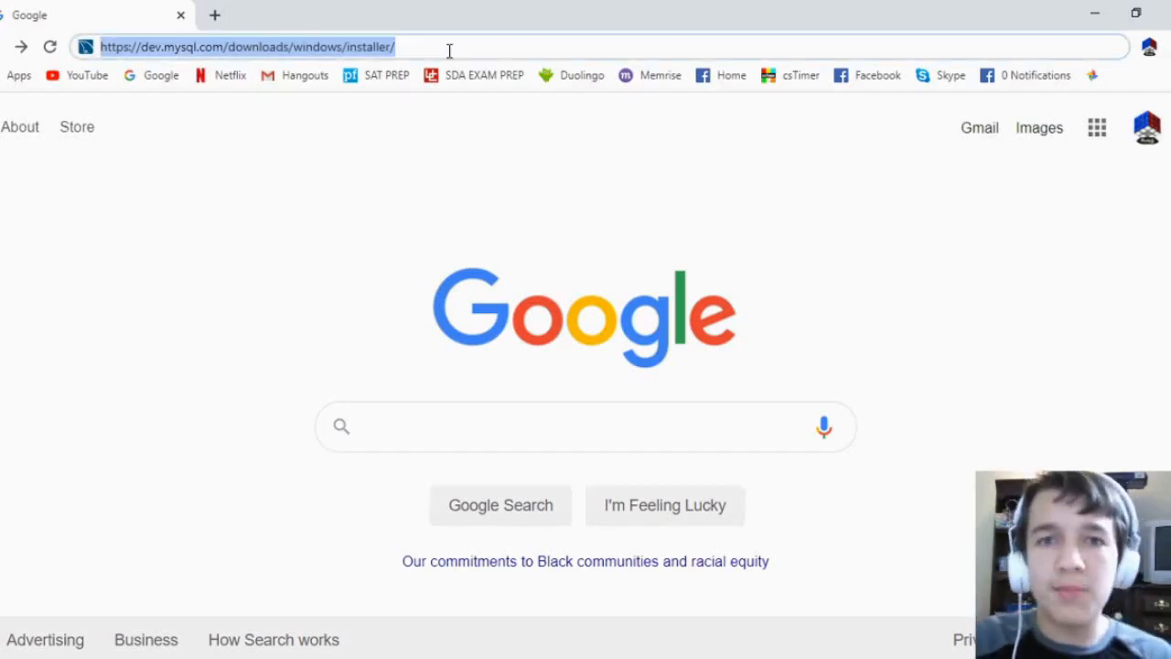
pyautogui.press('Return')
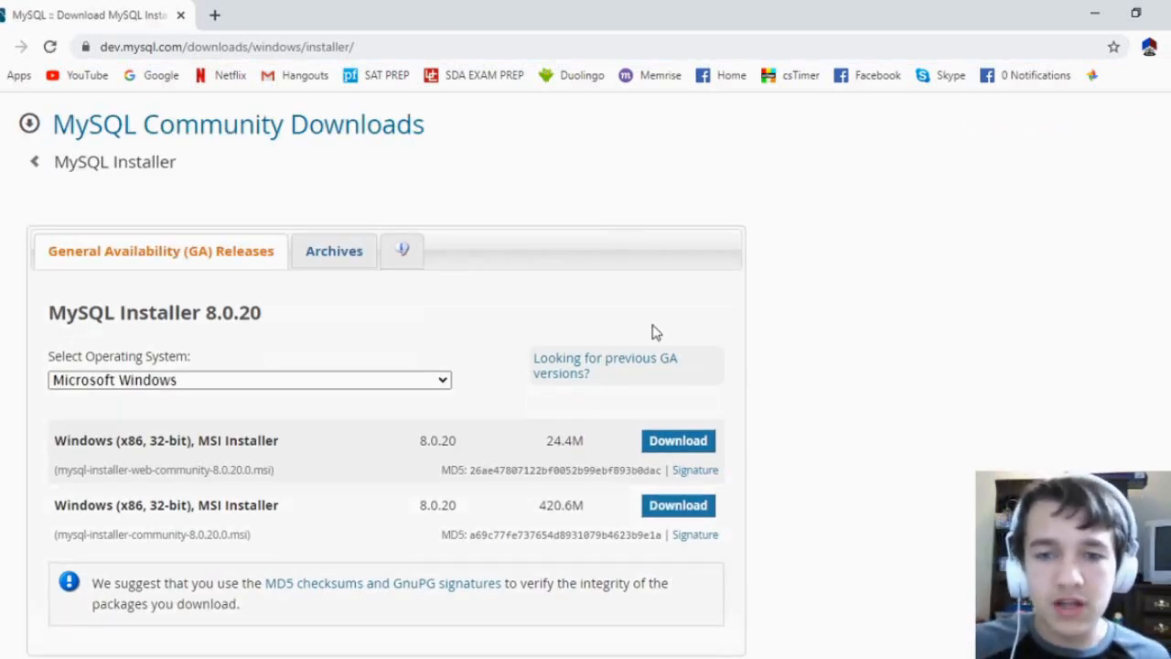
# Examine the operating system selection and compare the download sizes of the two Windows MSI installers
pyautogui.scroll(-2, 653, 332)
pyautogui.scroll(2, 649, 339)
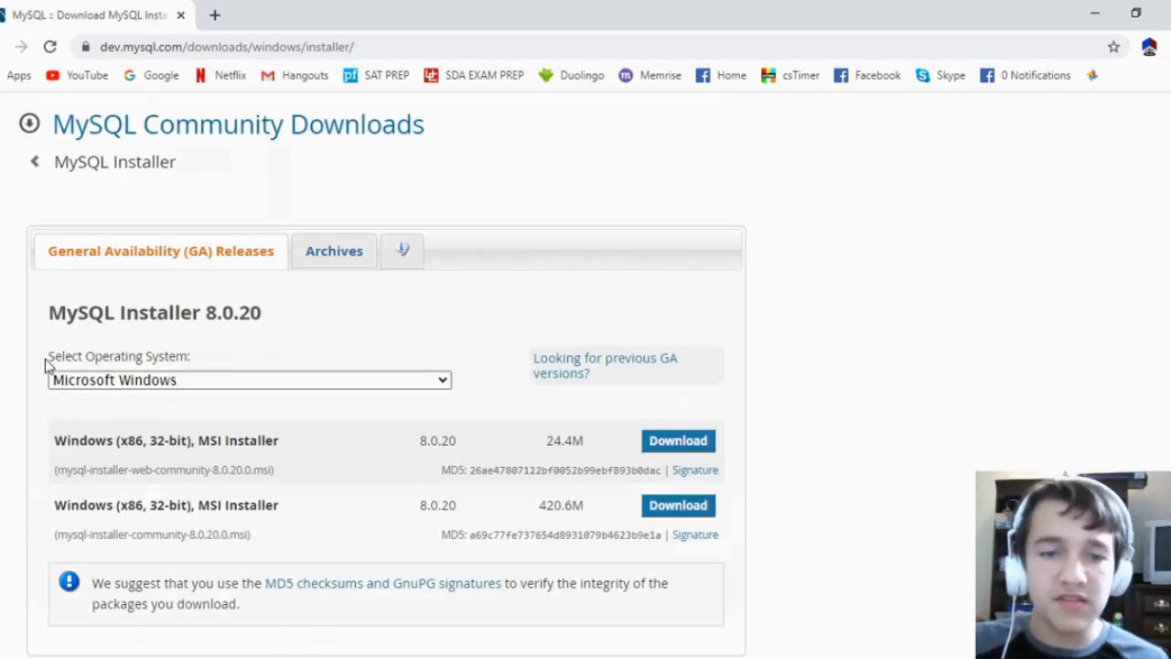
pyautogui.moveTo(48, 357); pyautogui.dragTo(218, 355)
pyautogui.click(206, 349)
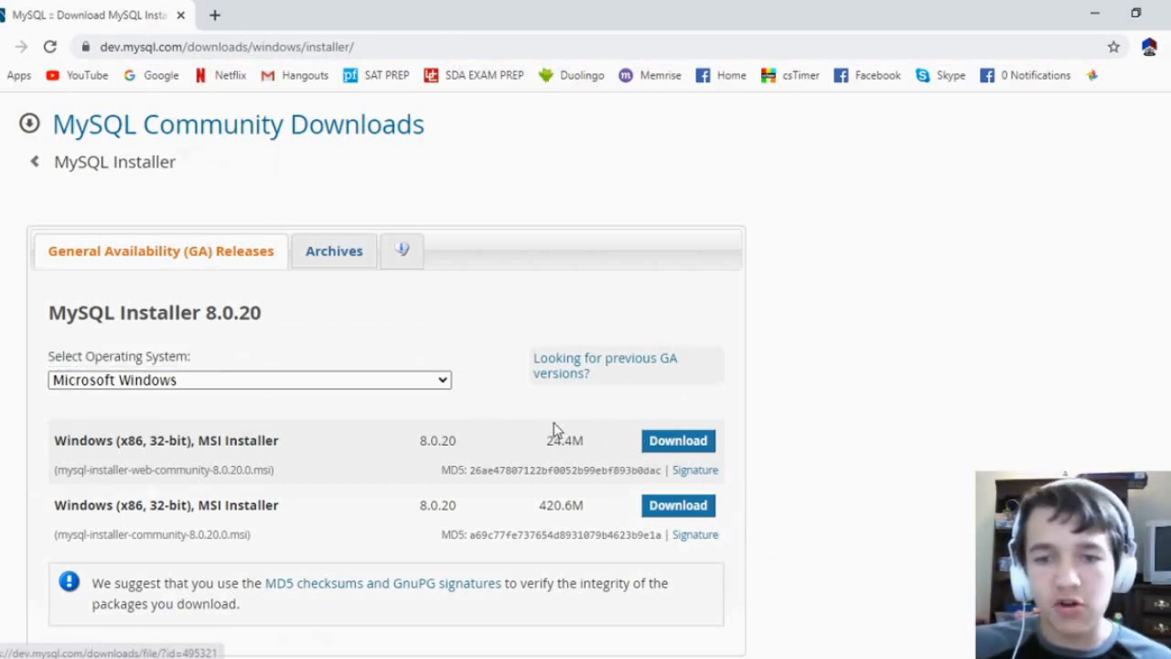
pyautogui.moveTo(546, 447); pyautogui.dragTo(586, 453)
pyautogui.moveTo(55, 505); pyautogui.dragTo(586, 502)
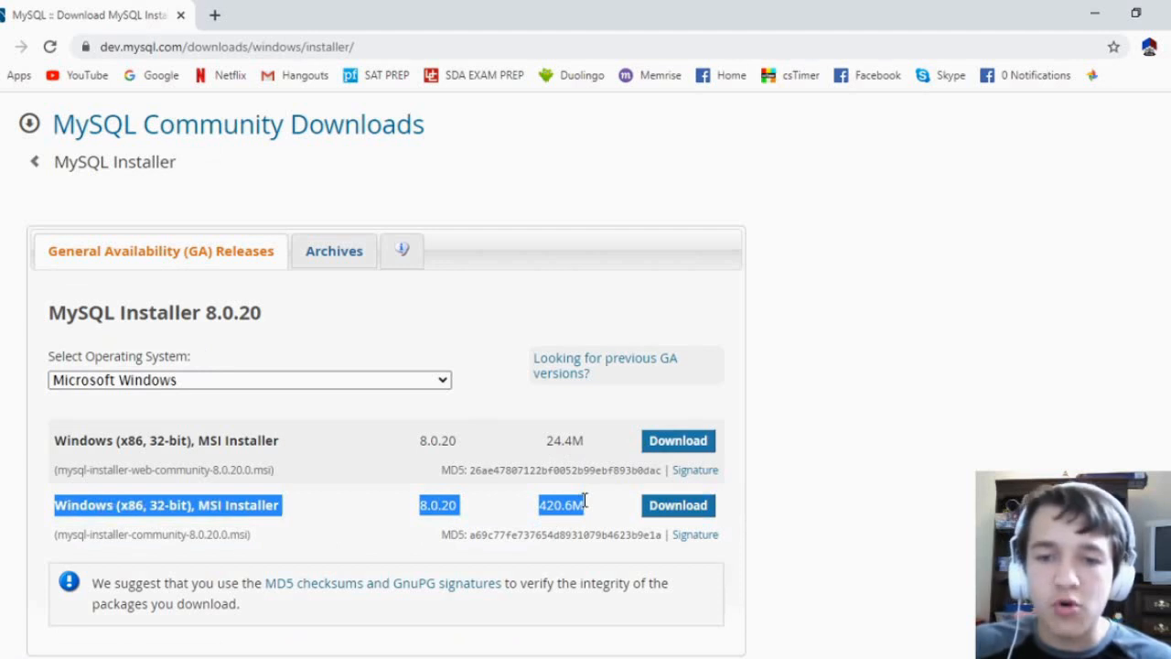
pyautogui.click(586, 508)
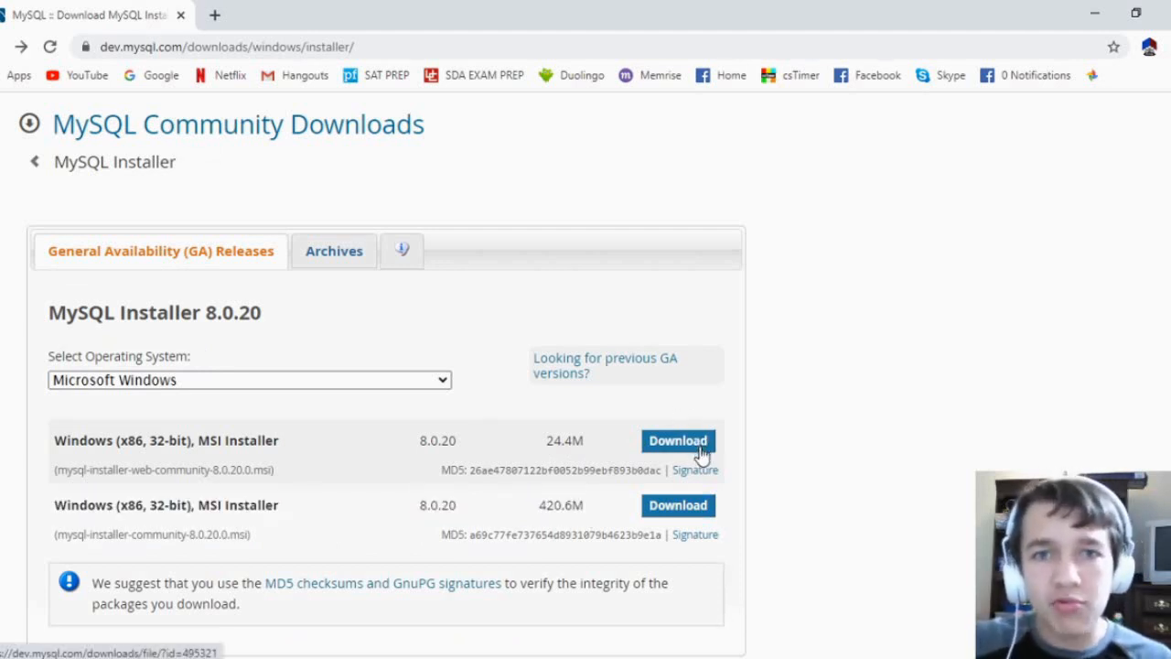
# Download the mysql-installer-web-community-8.0.20.0.msi installer without logging in or signing up for an Oracle account
pyautogui.click(682, 442)
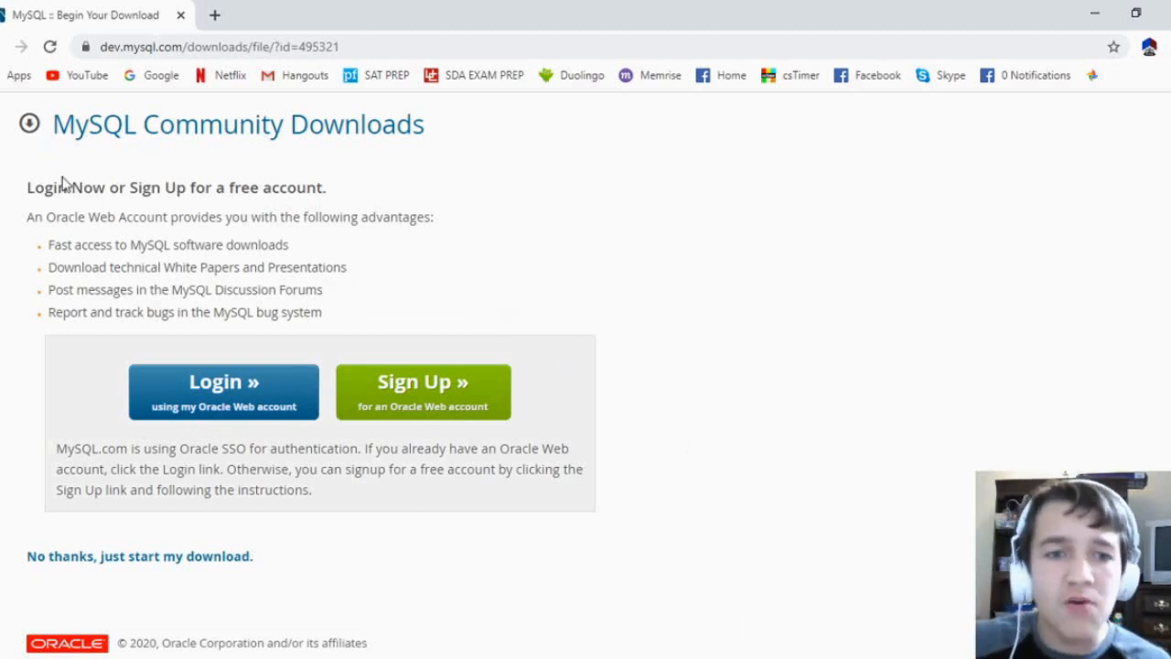
pyautogui.scroll(-2, 527, 217)
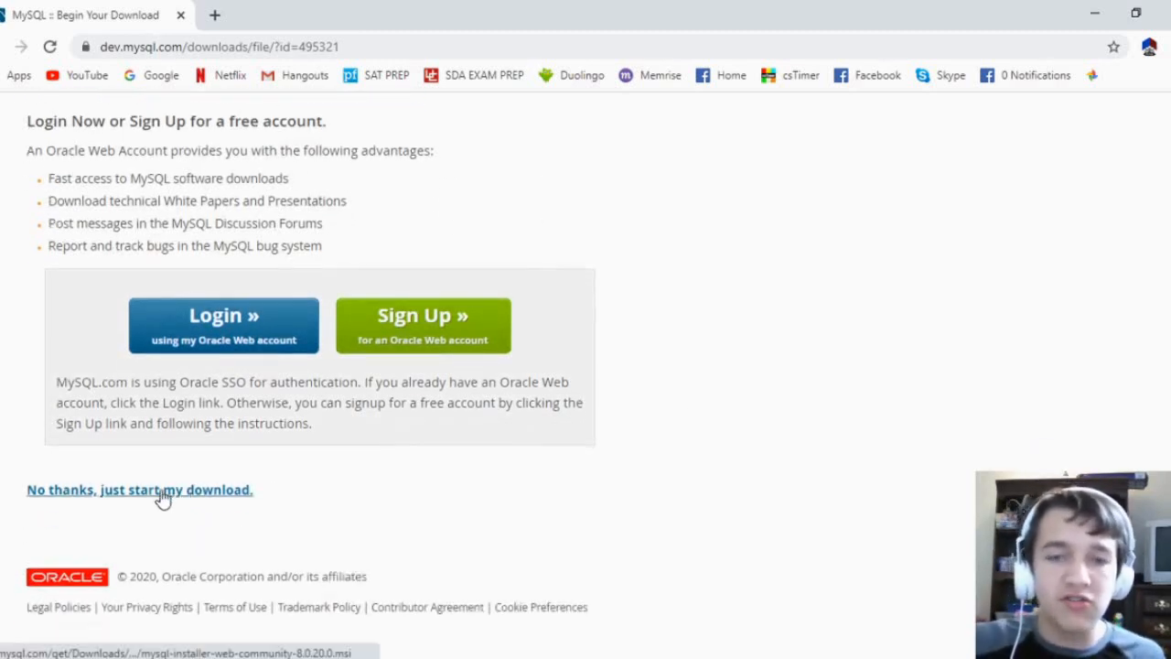
pyautogui.click(157, 499)
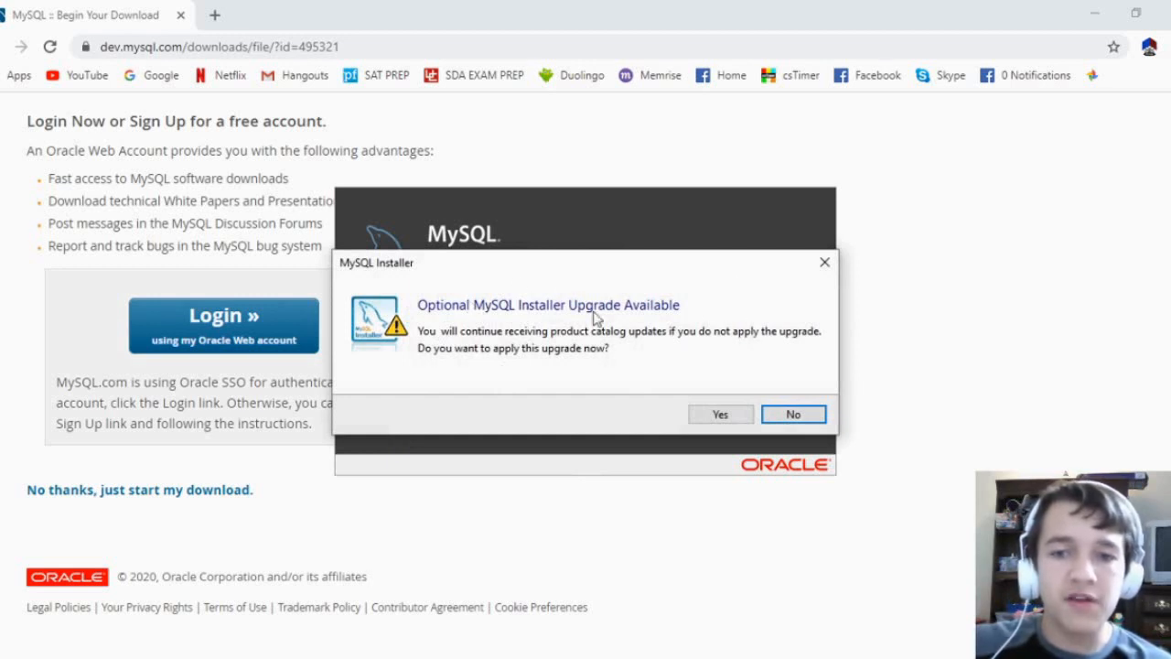
# Decline the optional MySQL Installer upgrade and choose the Custom setup type
pyautogui.click(792, 416)
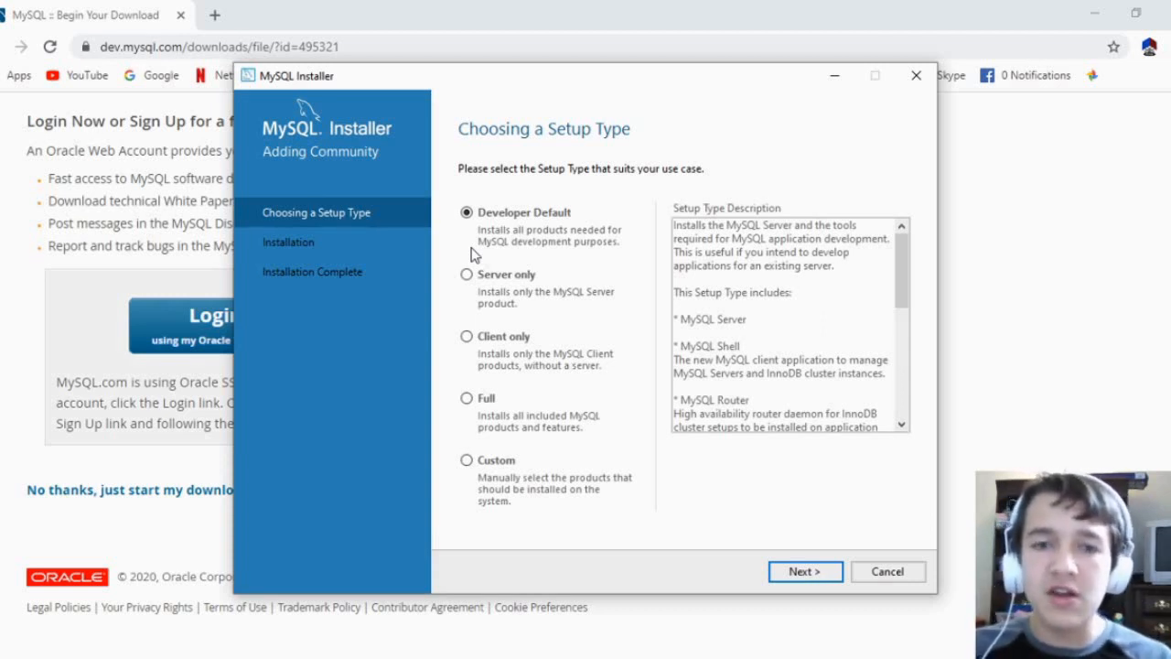
pyautogui.click(467, 460)
pyautogui.click(803, 571)
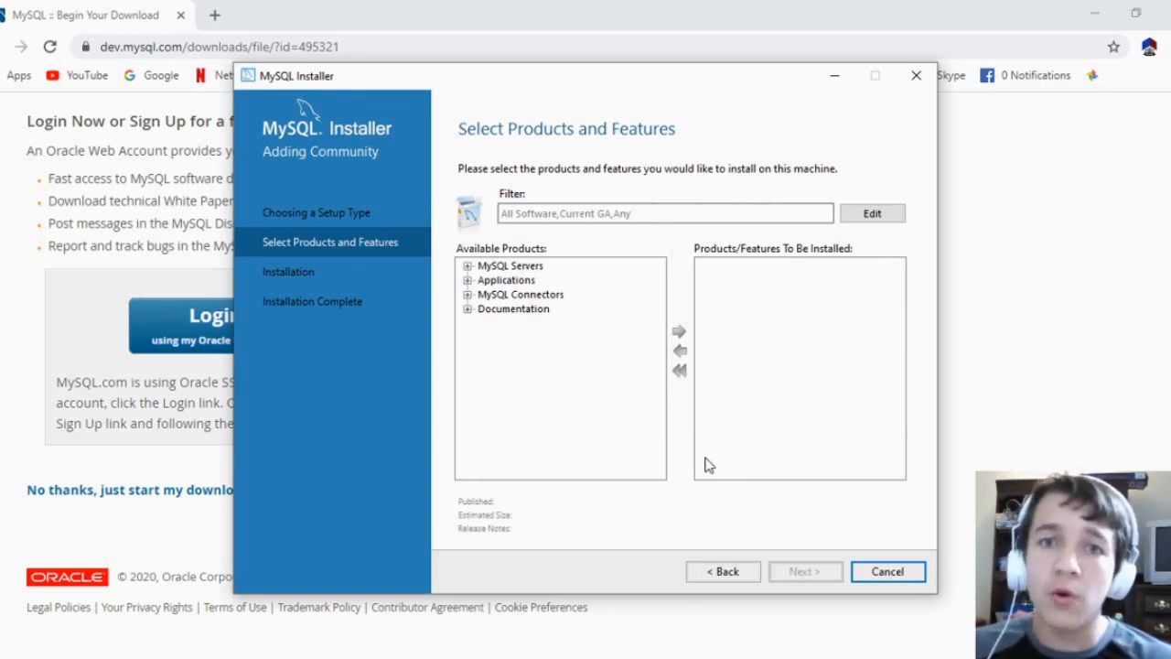
# Add MySQL Server 8.0.20 - X64 to the products to be installed
pyautogui.click(467, 267)
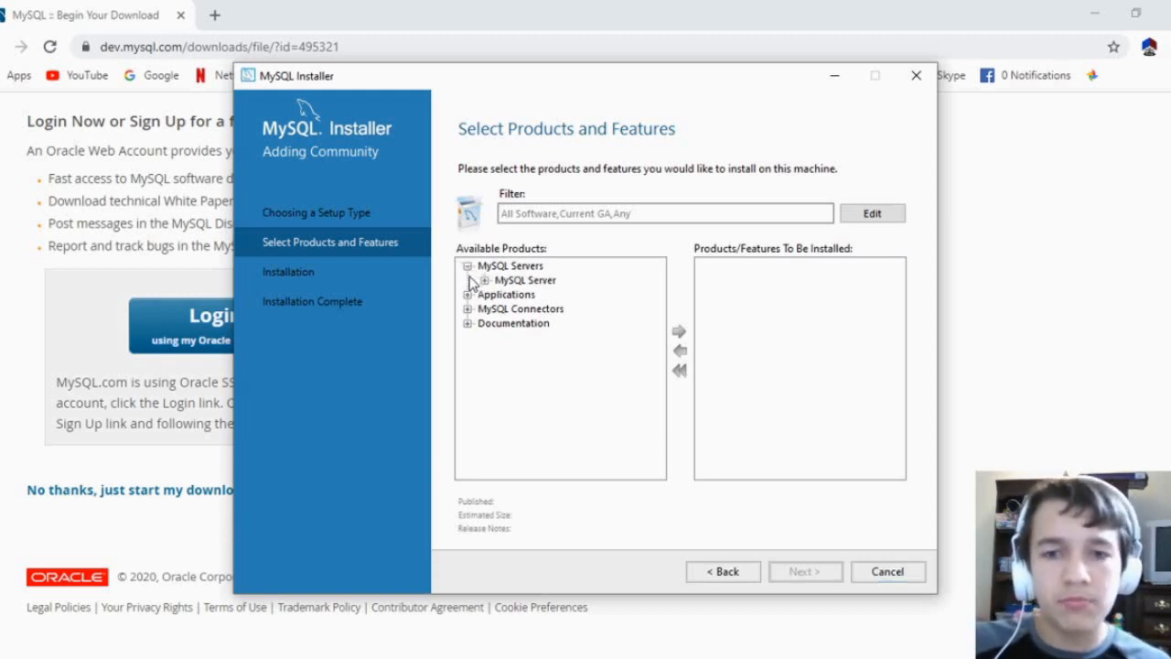
pyautogui.click(484, 281)
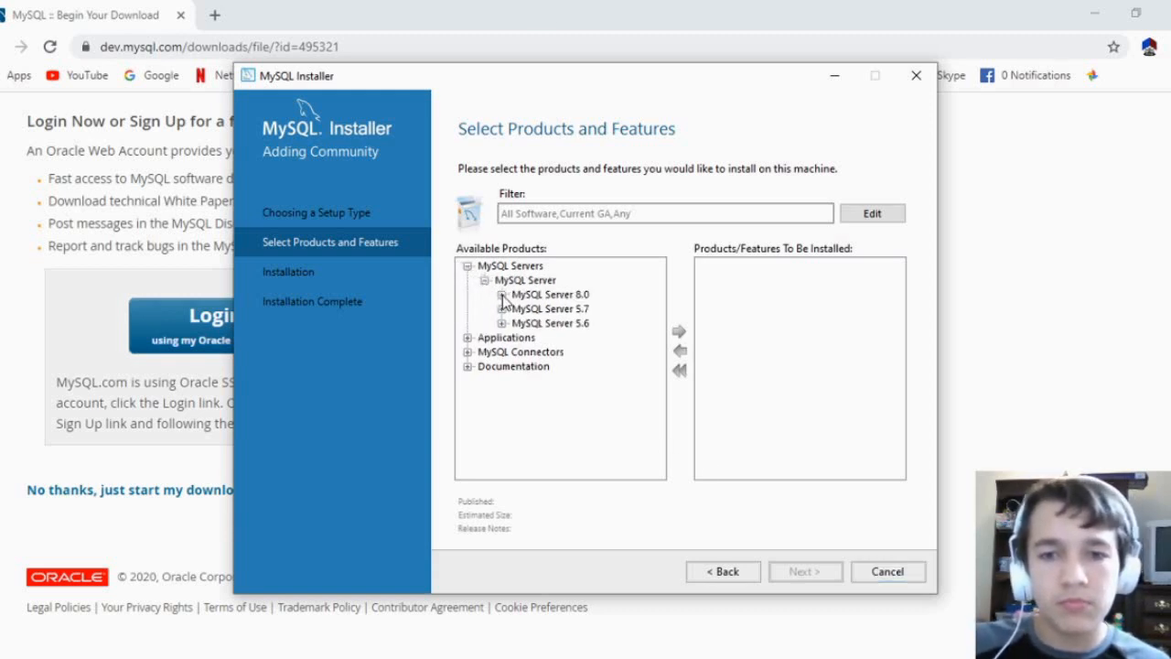
pyautogui.click(501, 295)
pyautogui.click(550, 281)
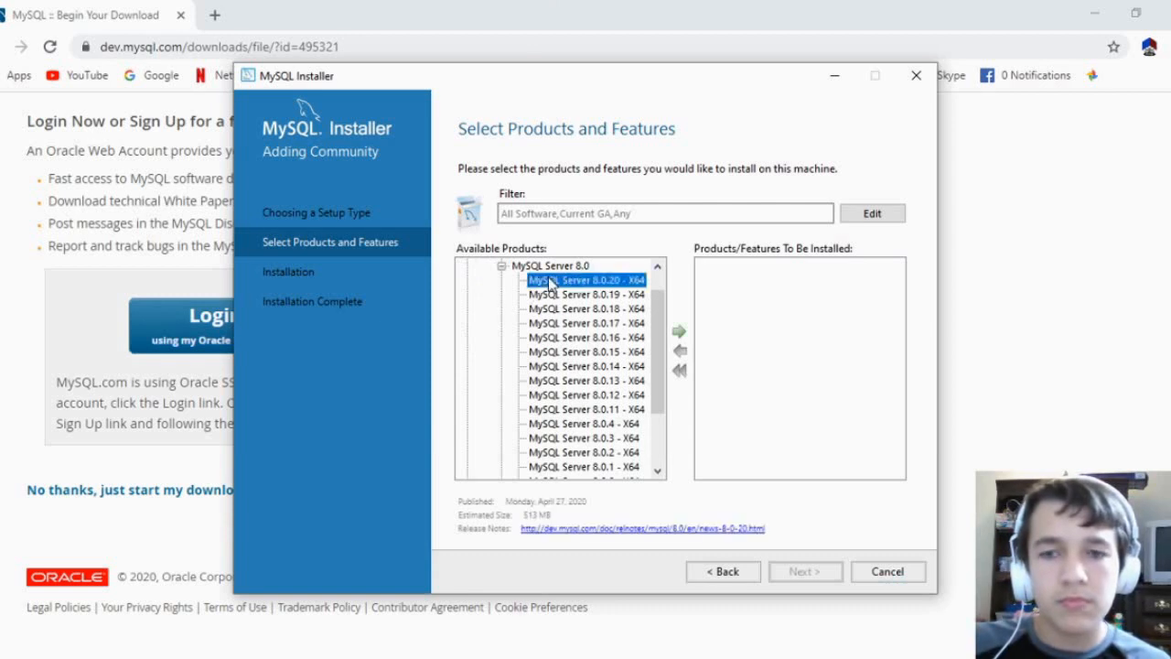
pyautogui.click(678, 334)
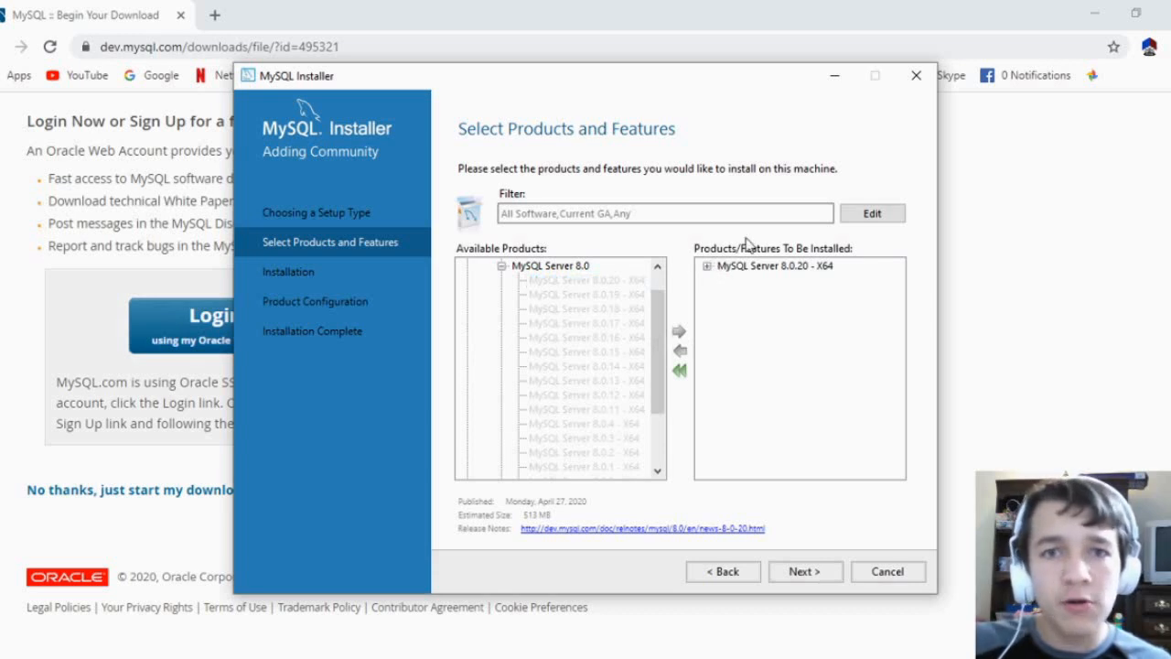
# Add MySQL Workbench 8.0.20 - X64 from the Applications category to the products to be installed
pyautogui.click(501, 266)
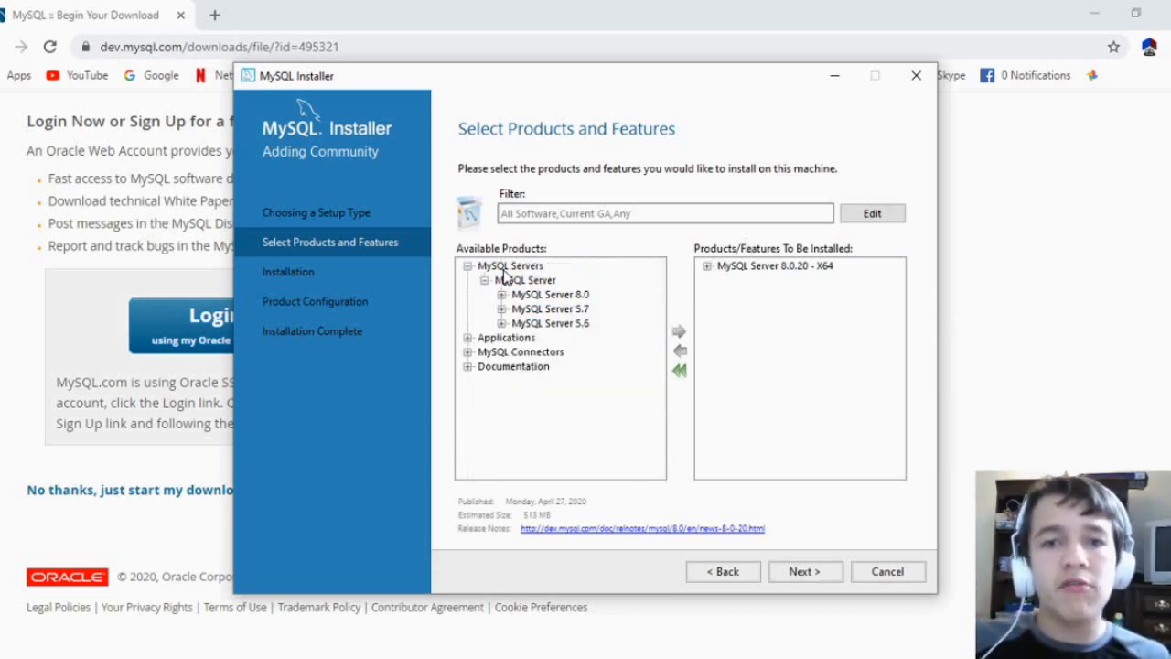
pyautogui.click(484, 280)
pyautogui.click(468, 265)
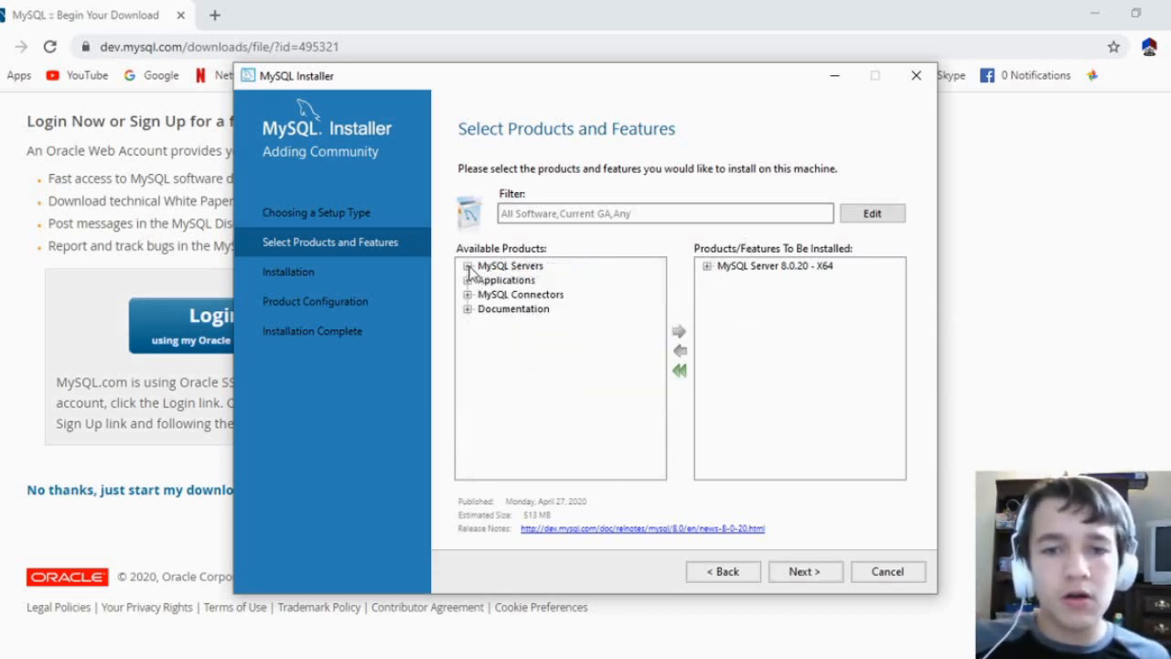
pyautogui.click(466, 280)
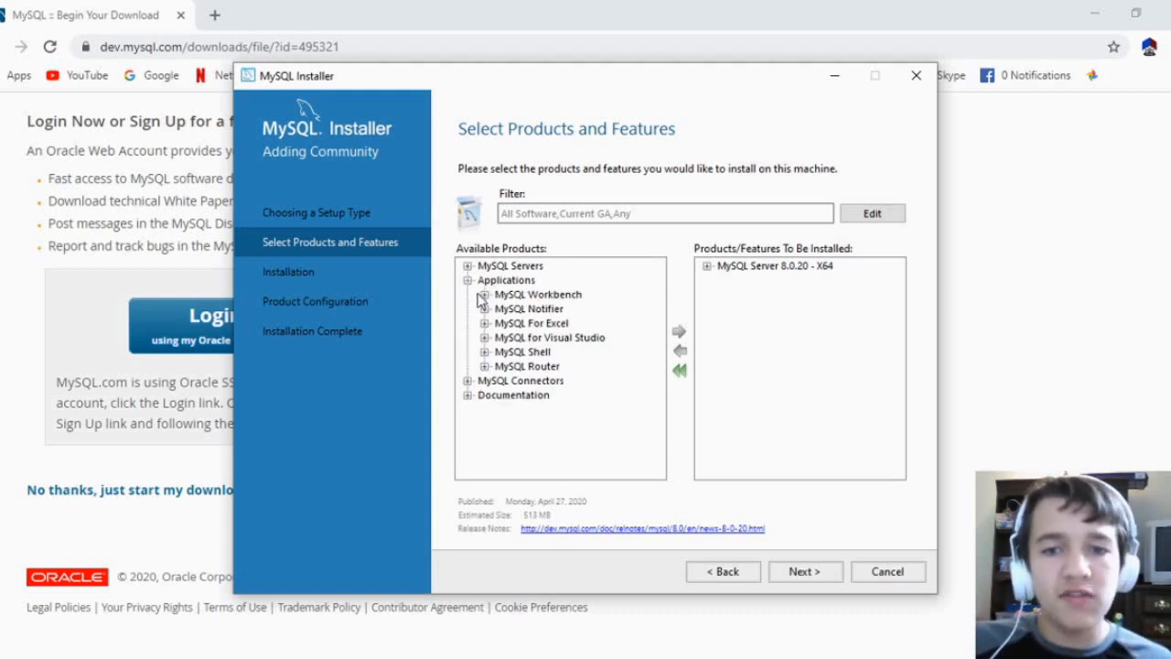
pyautogui.click(484, 294)
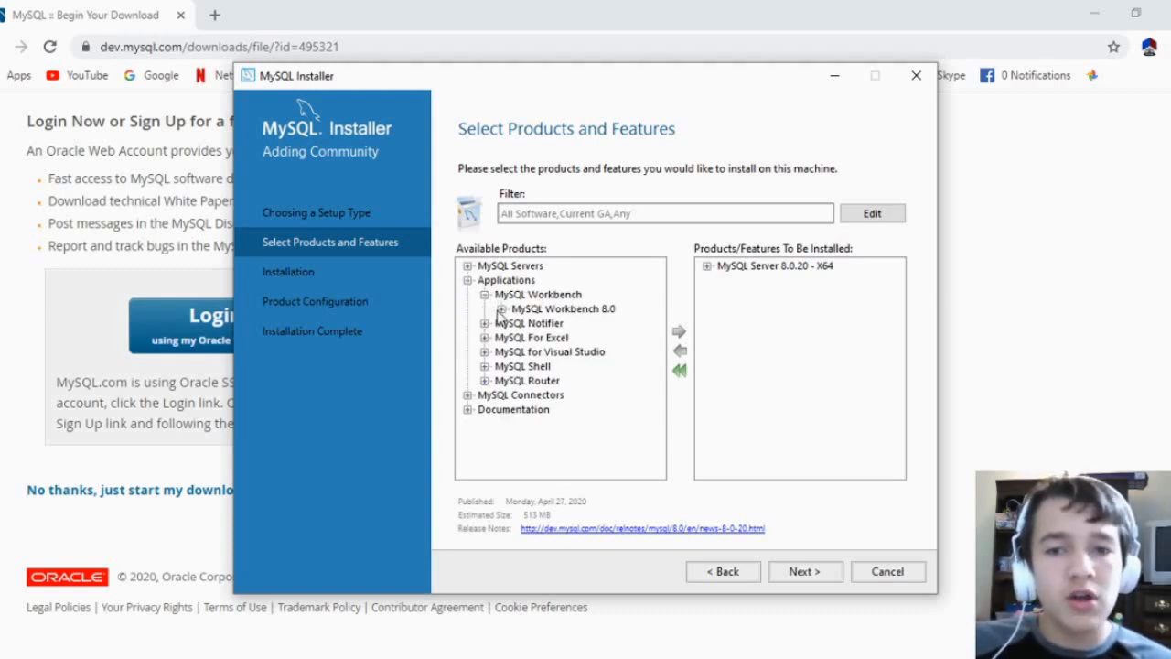
pyautogui.click(503, 310)
pyautogui.click(551, 328)
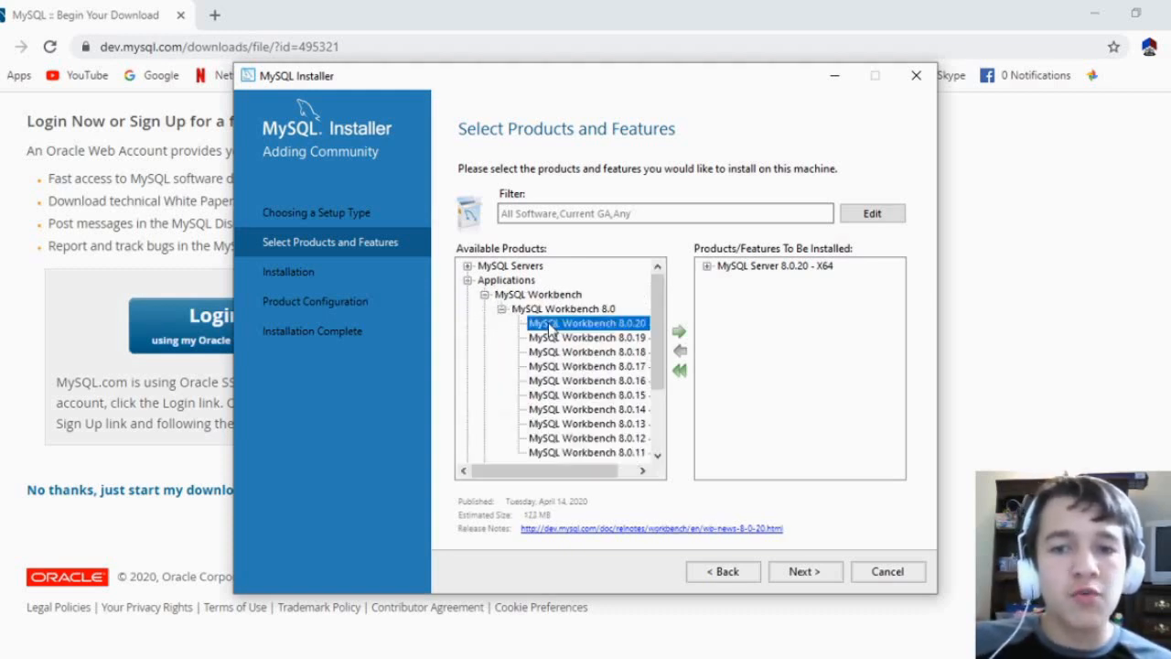
pyautogui.click(679, 331)
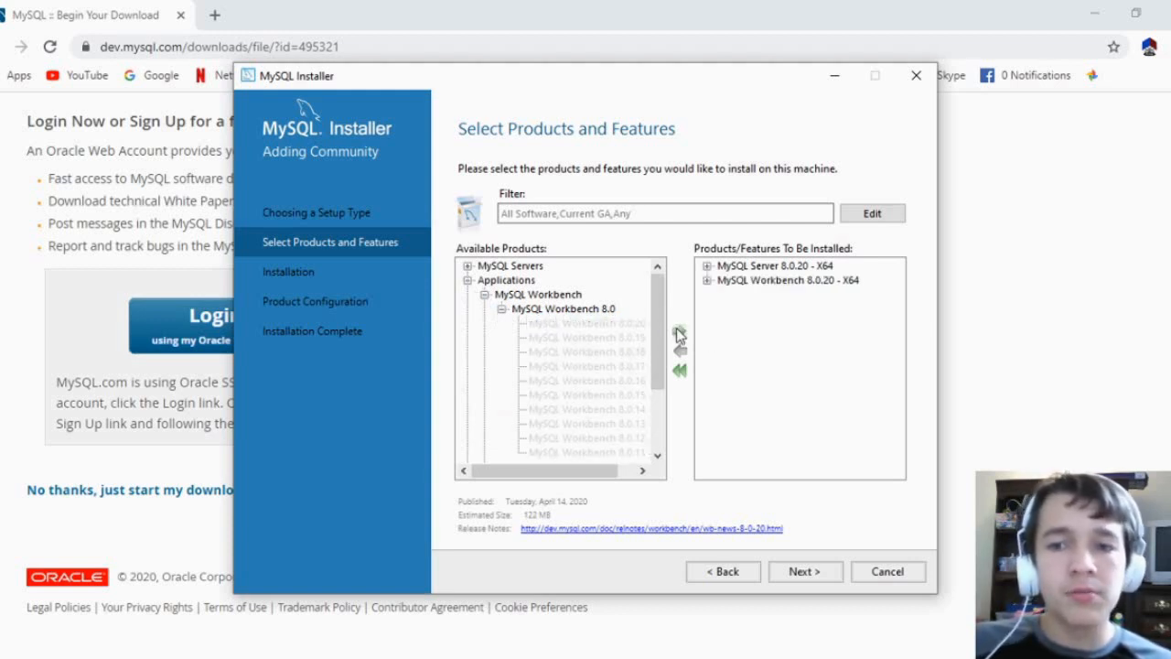
# Accept the existing install and data directories and run the installation of MySQL Server and MySQL Workbench
pyautogui.click(802, 574)
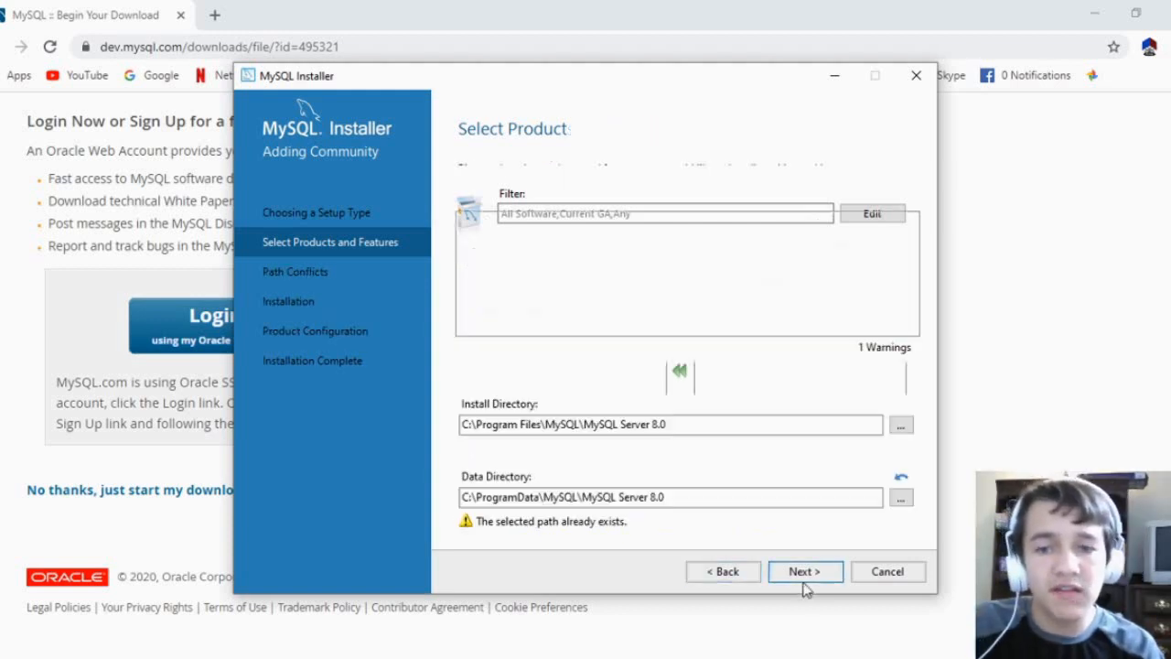
pyautogui.click(801, 574)
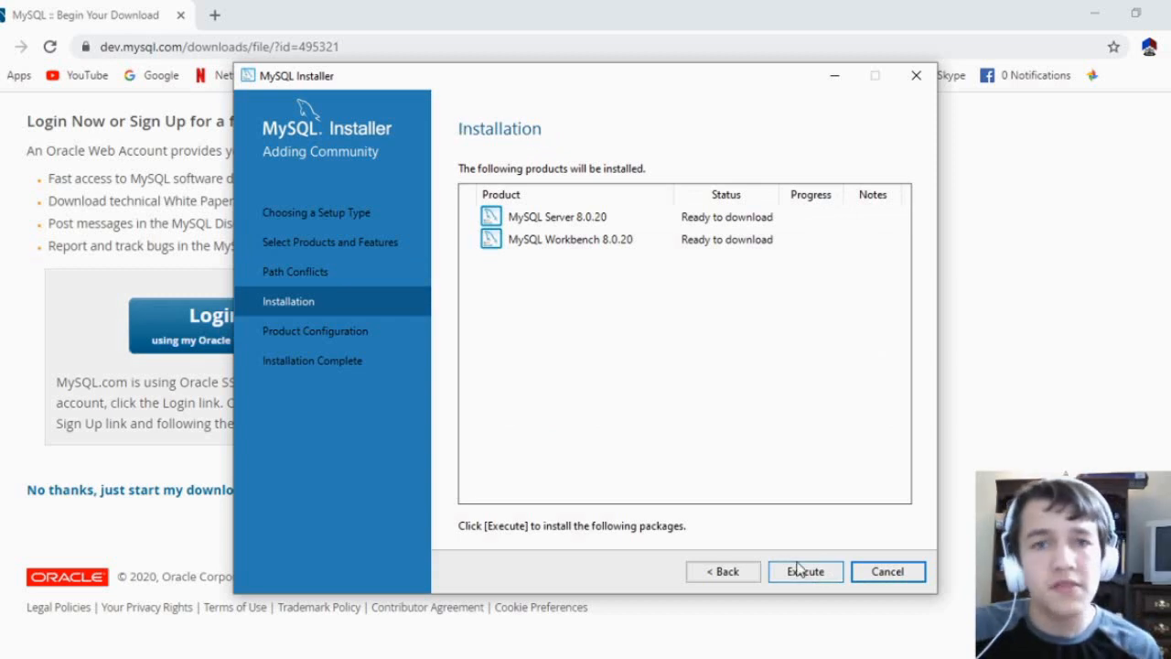
pyautogui.click(798, 570)
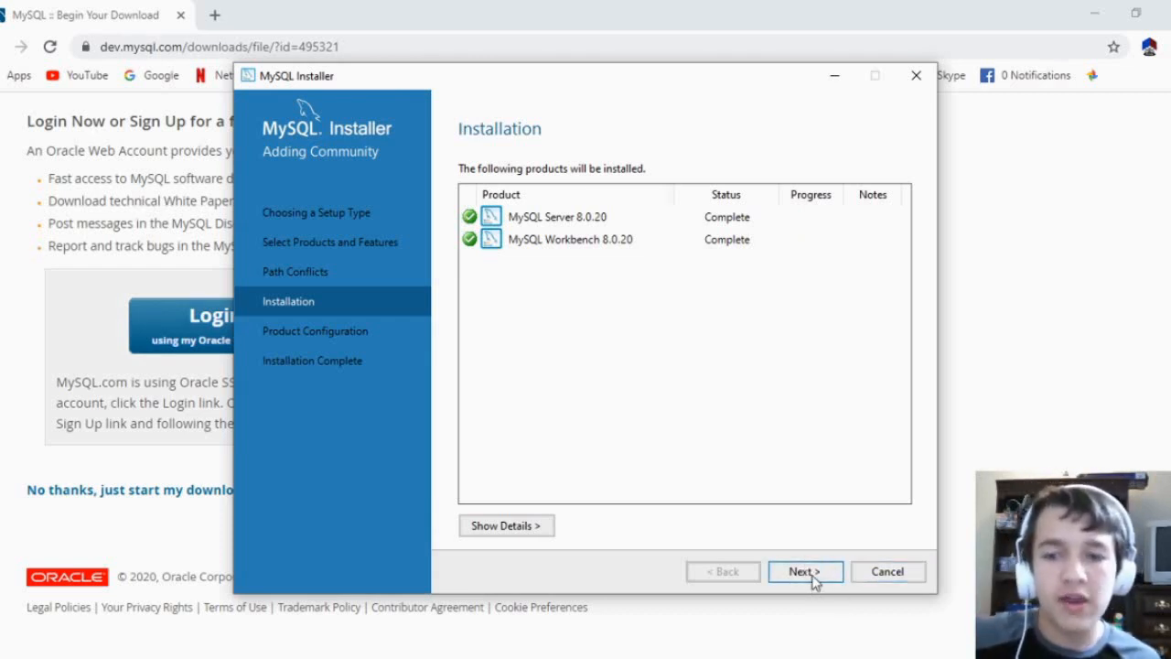
# Configure the server as Standalone MySQL Server on a Development Computer, with TCP/IP port 3305 and strong password encryption
pyautogui.click(812, 575)
pyautogui.click(805, 572)
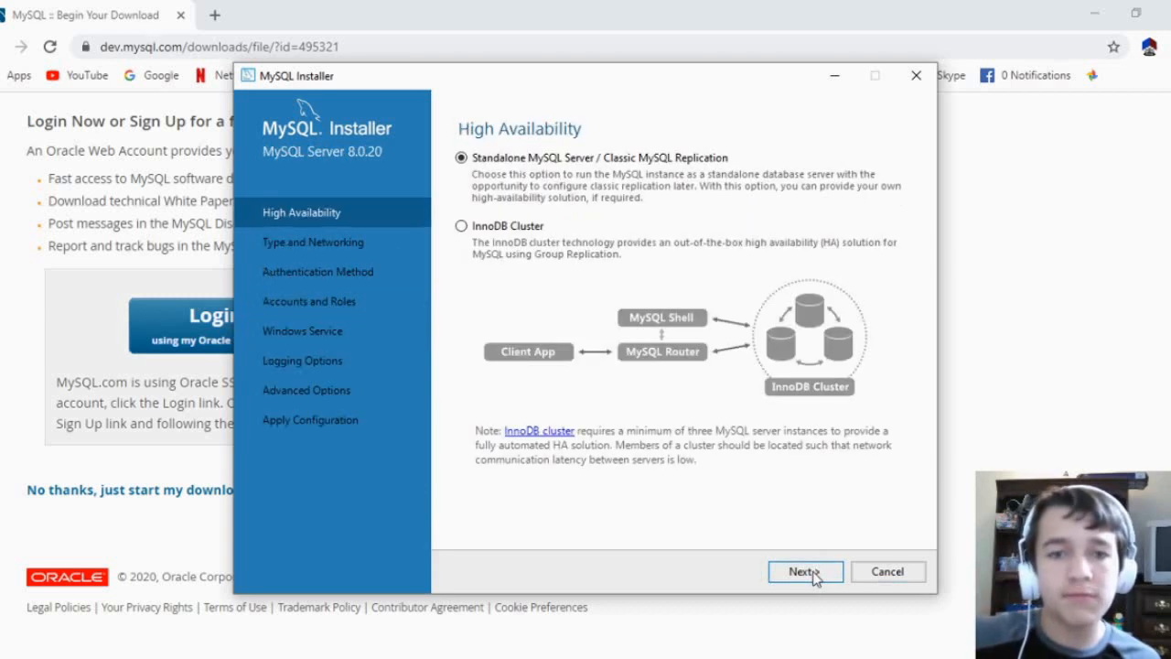
pyautogui.click(807, 572)
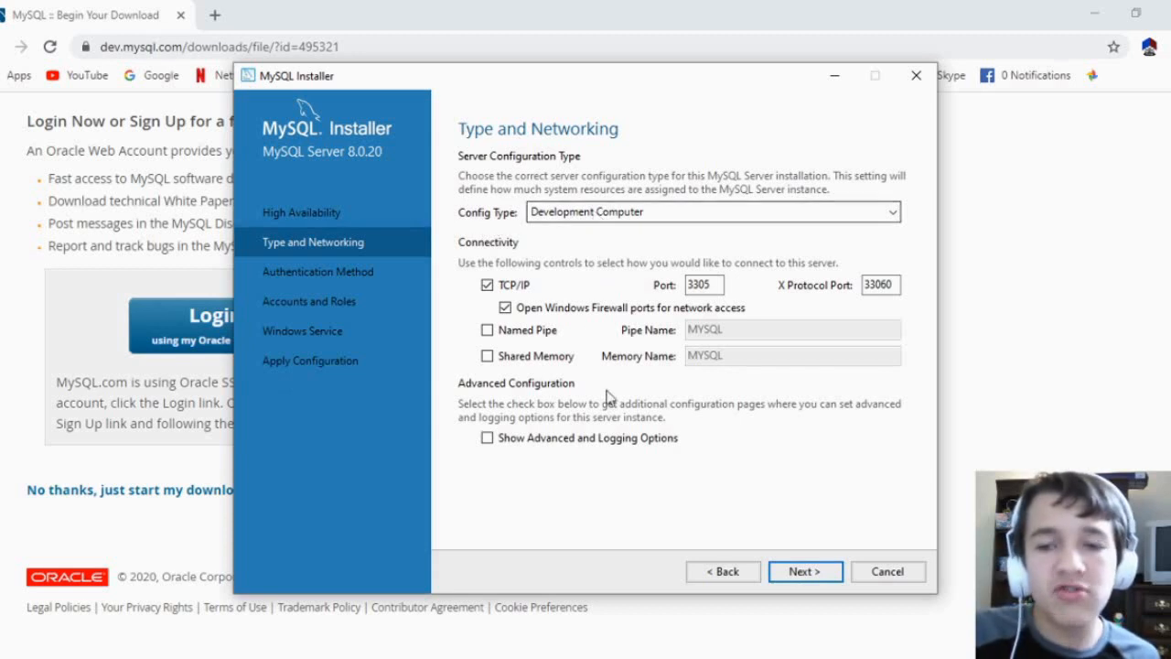
pyautogui.click(802, 575)
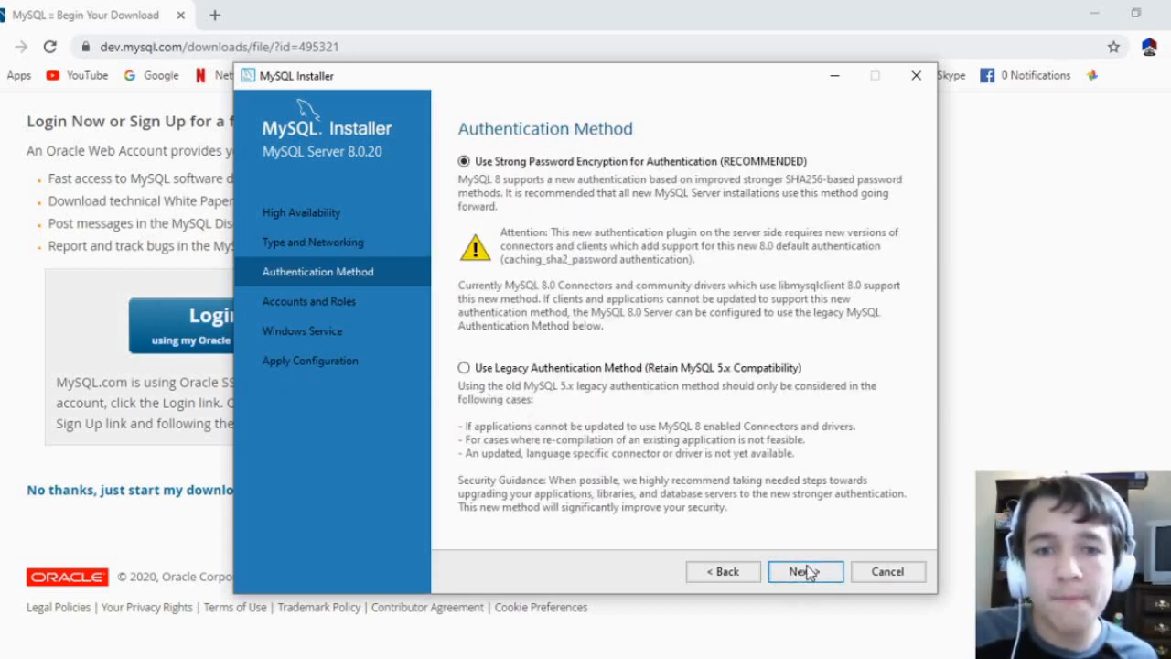
pyautogui.click(803, 572)
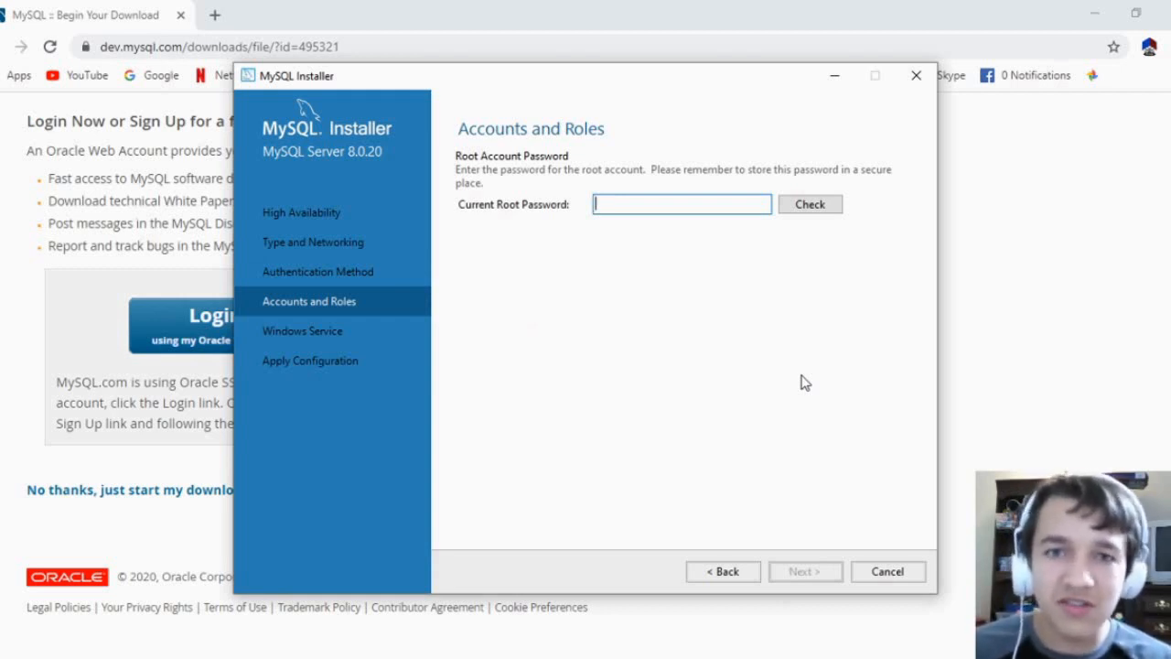
# Enter the current root password, accept the Windows service settings and apply the server configuration
pyautogui.write('**********')
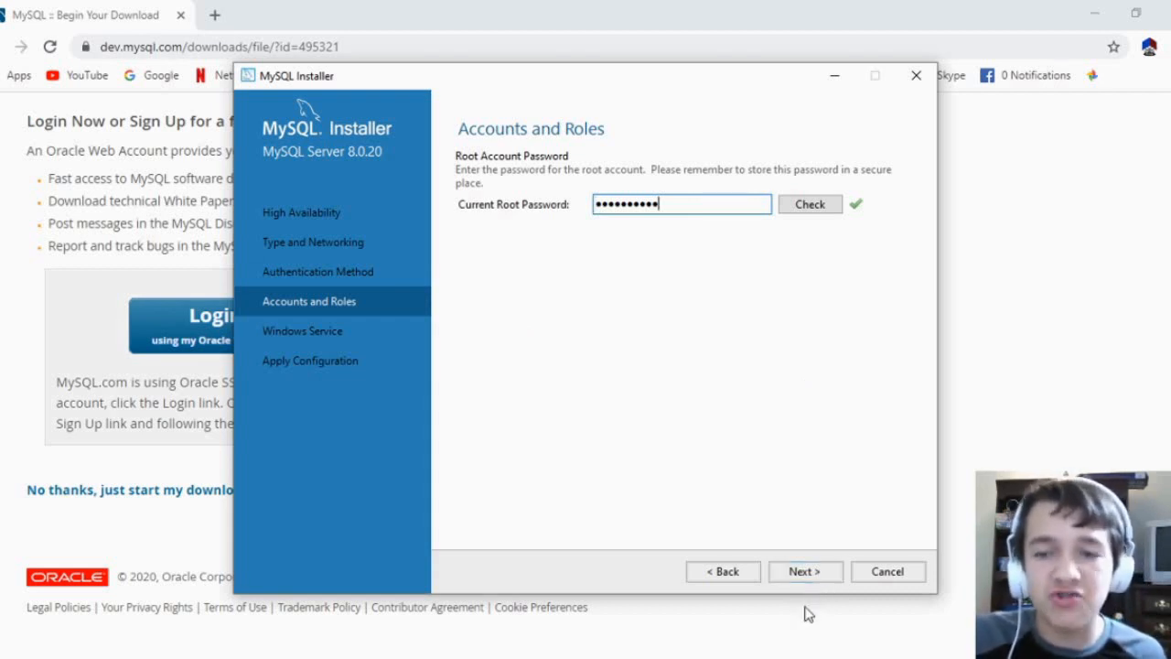
pyautogui.click(812, 573)
pyautogui.click(815, 574)
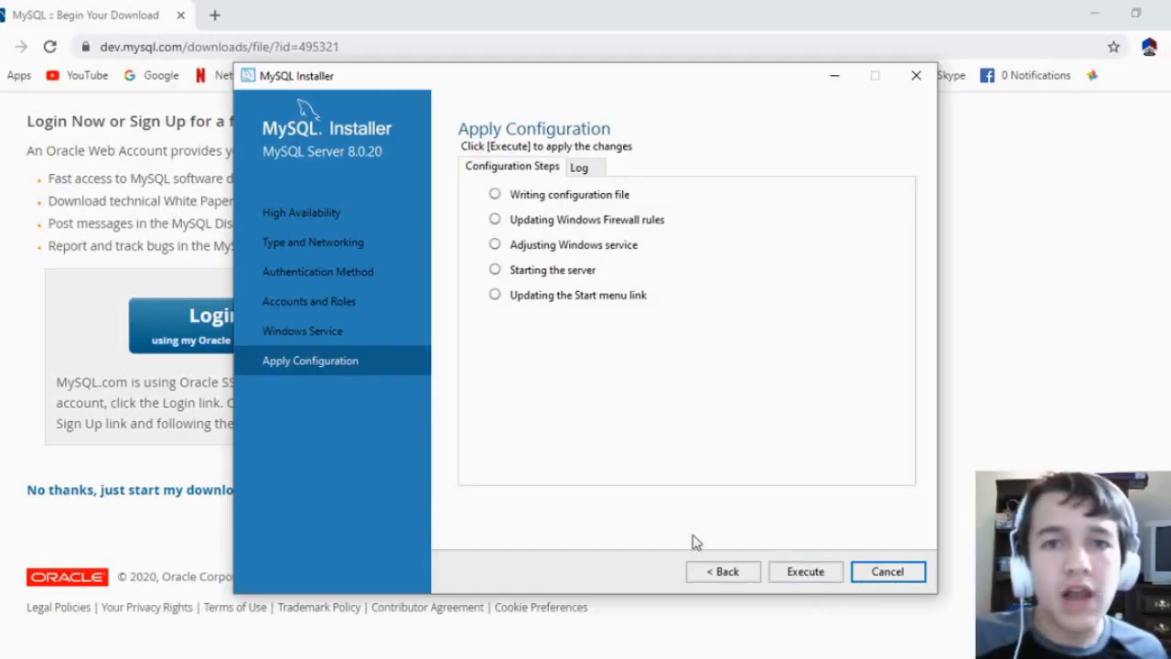
pyautogui.click(807, 571)
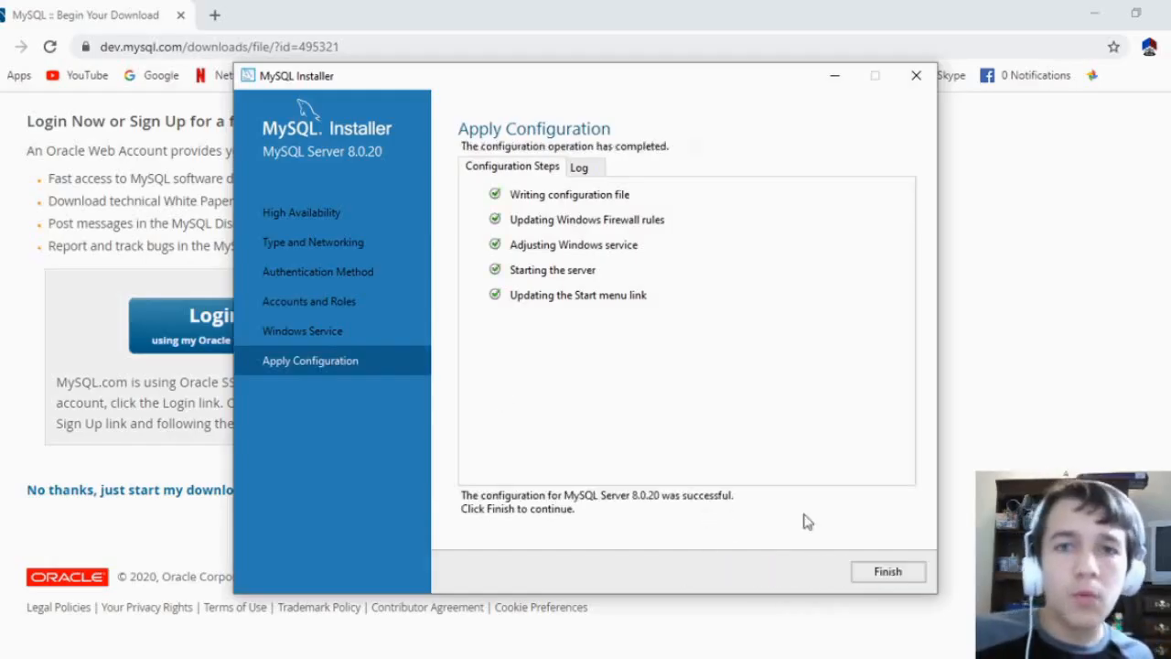
# Finish the product configuration and close the installer with MySQL Workbench set to start after setup
pyautogui.click(908, 578)
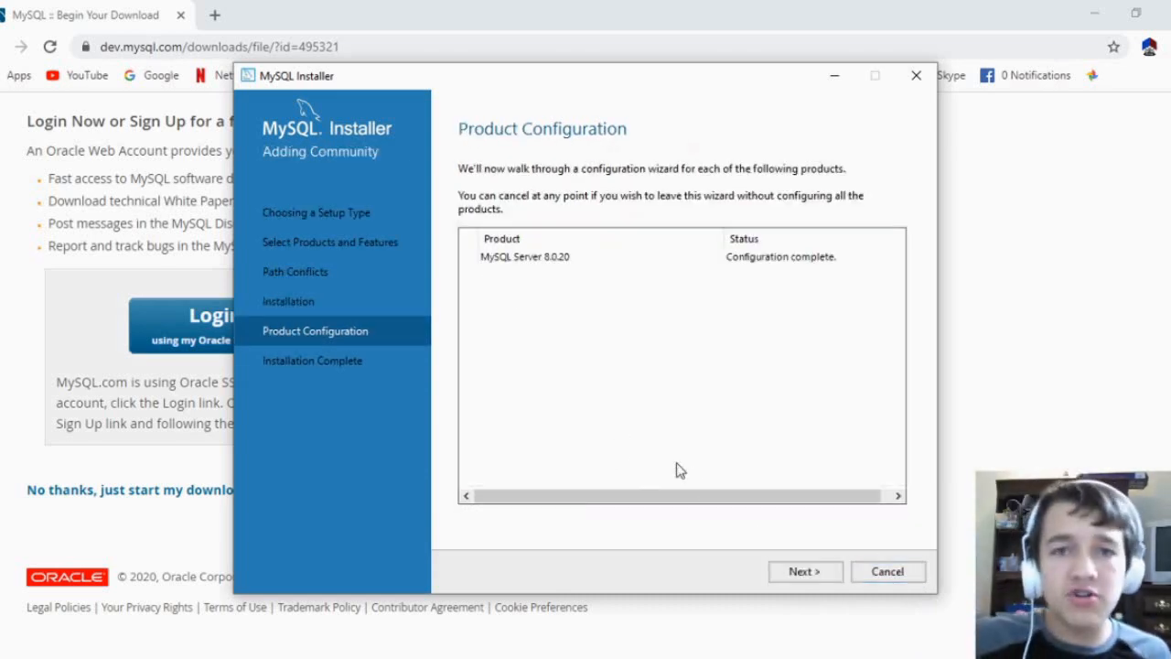
pyautogui.click(809, 569)
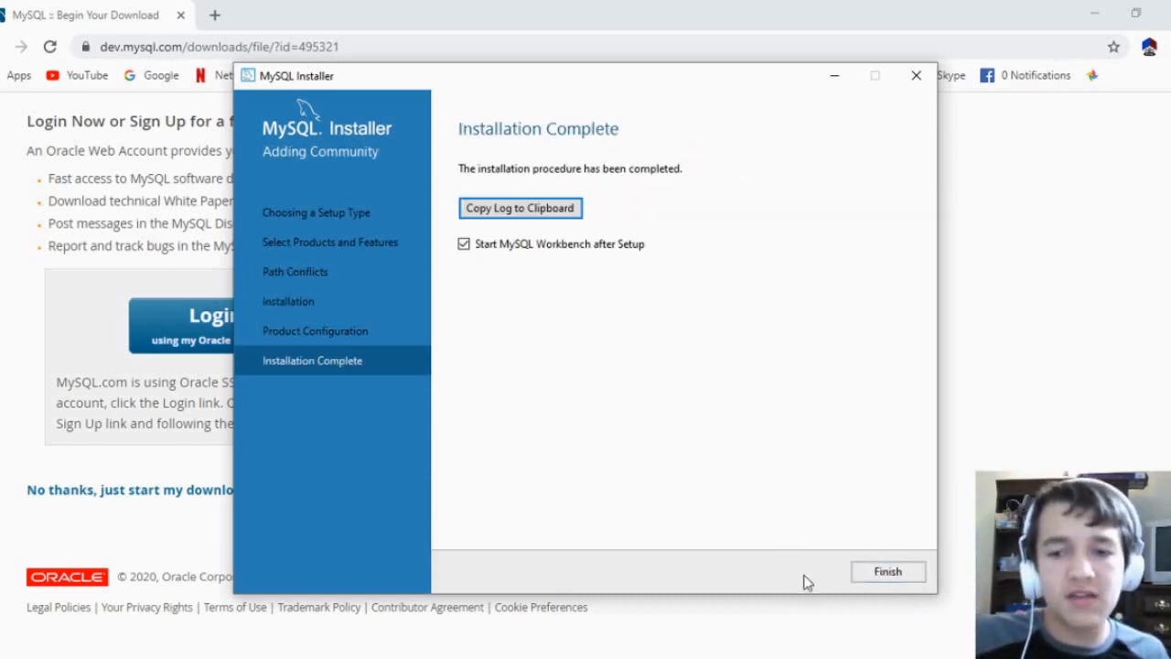
pyautogui.click(895, 574)
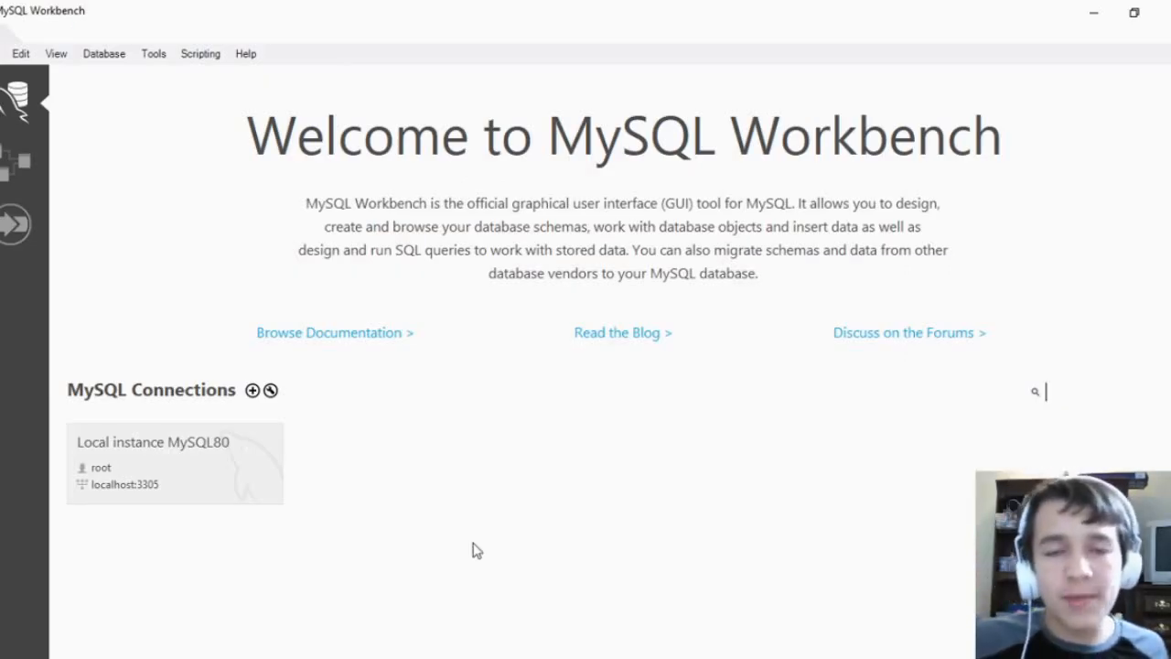
# Open the Local instance MySQL80 connection by entering the root password
pyautogui.click(171, 498)
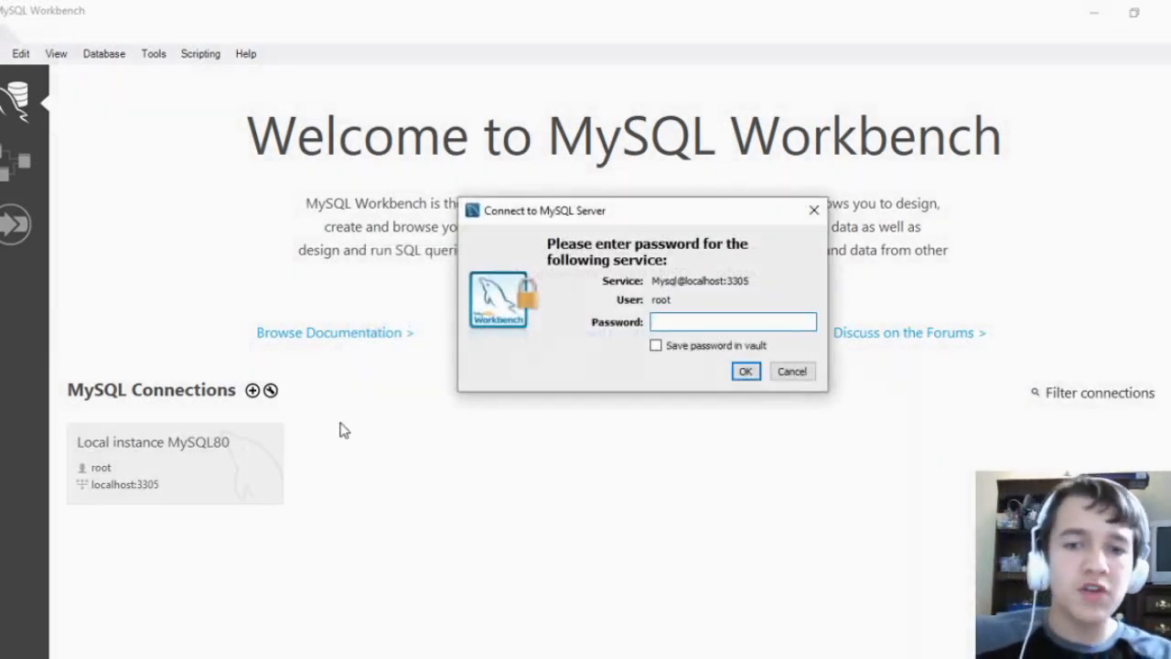
pyautogui.write('***********')
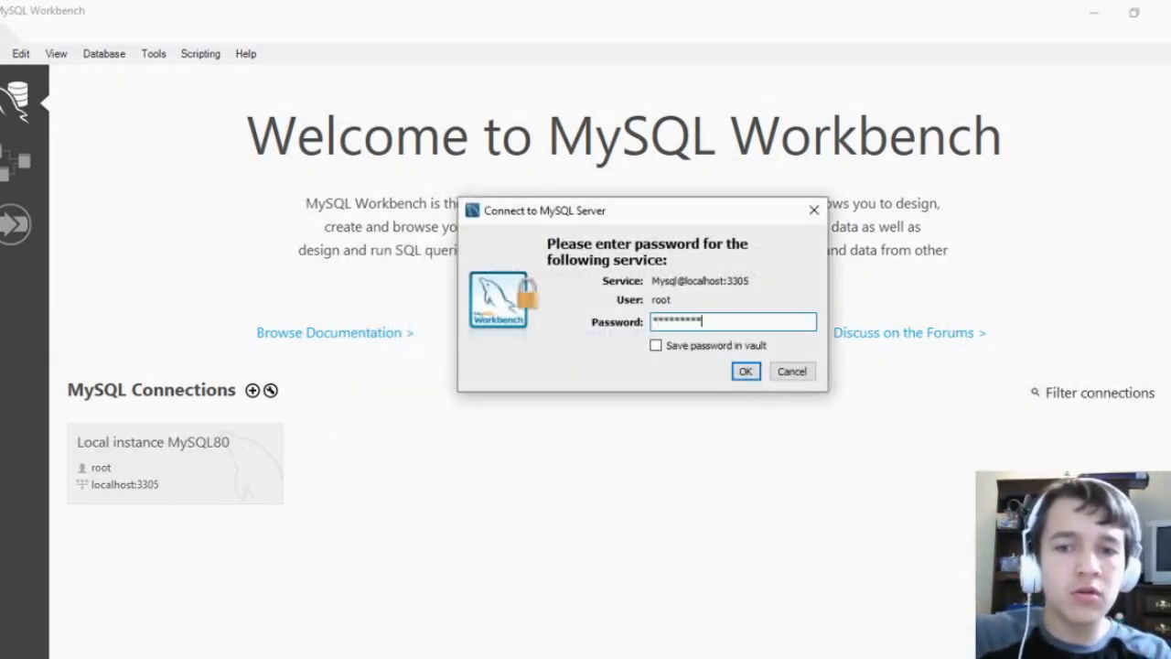
pyautogui.click(746, 372)
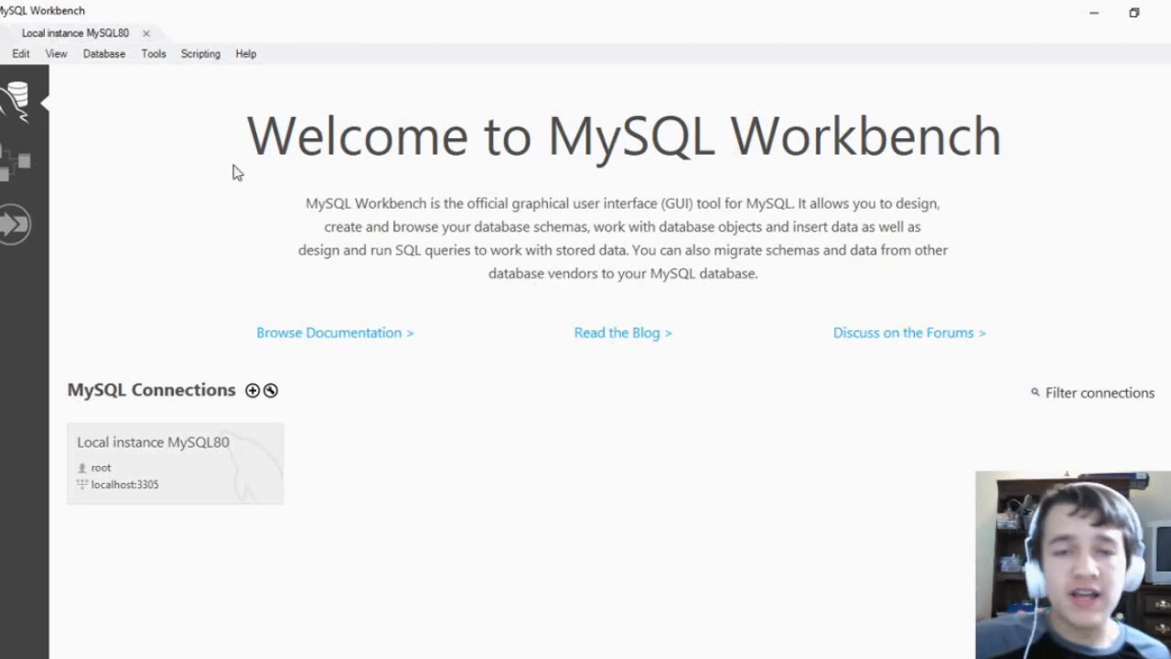
# Start setting up a new MySQL connection and name it whateveryouwantprettymuch
pyautogui.click(253, 391)
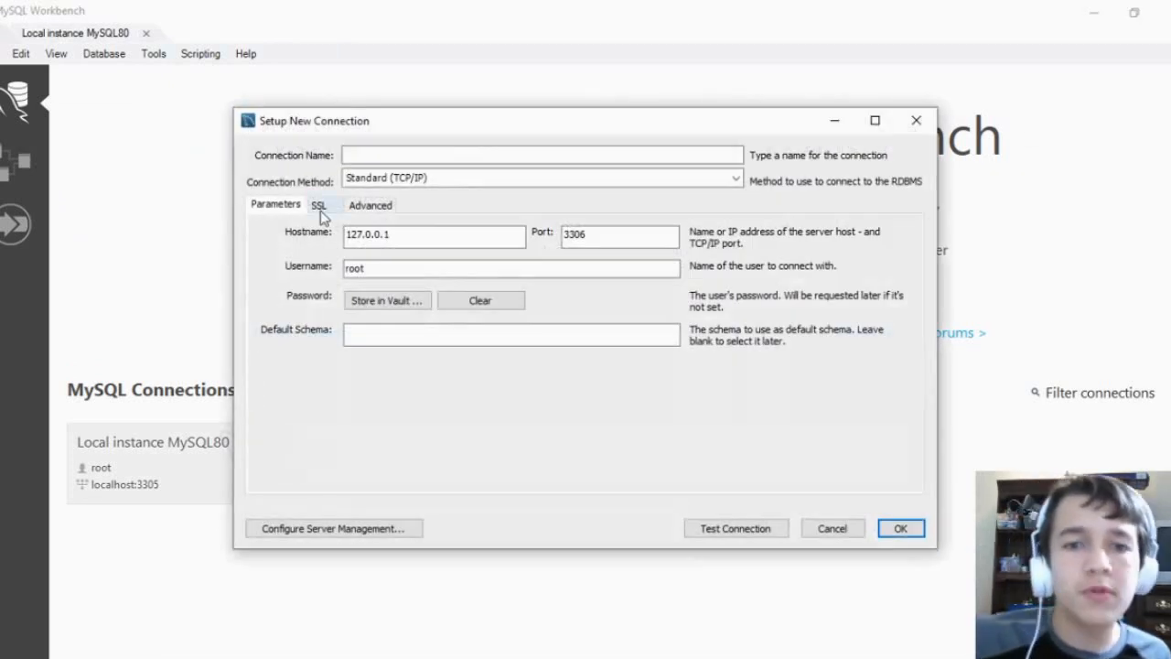
pyautogui.click(411, 154)
pyautogui.write('whateveryouw')
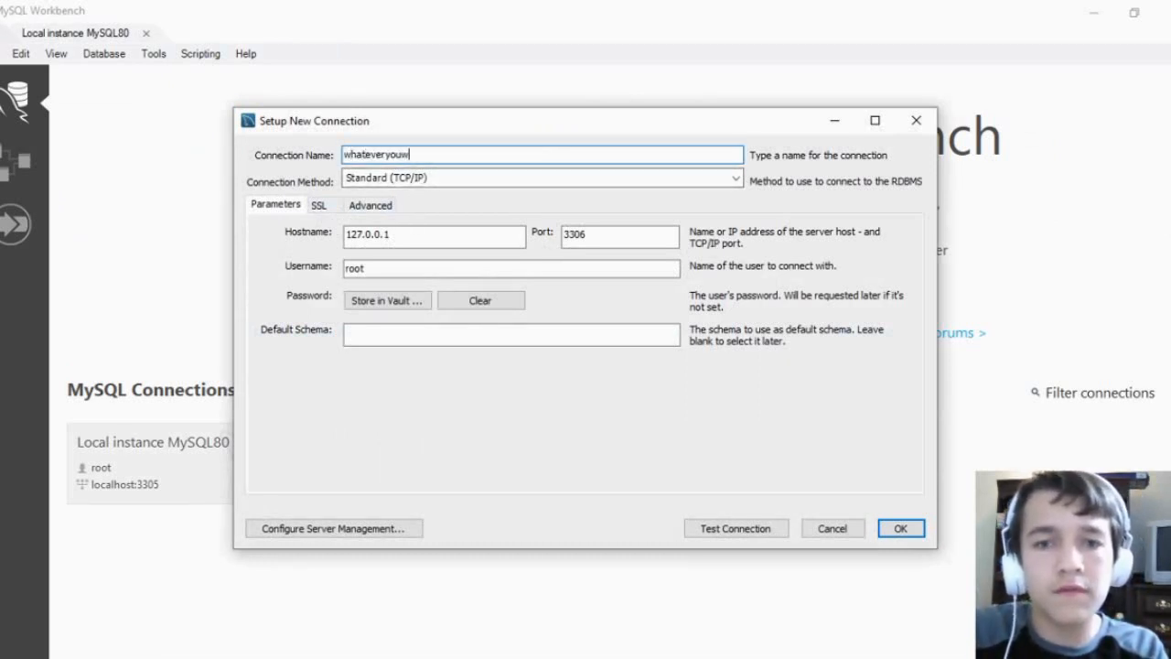
pyautogui.write('antprettymuch')
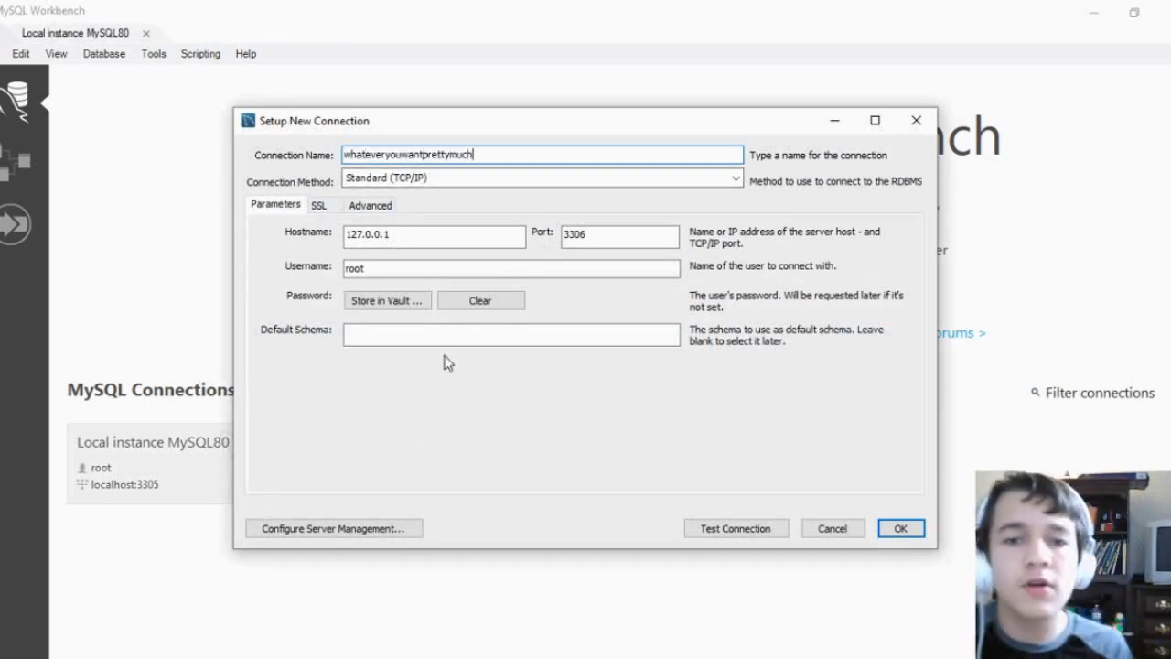
# Store the root password in the vault for the new connection and set its port to 3305
pyautogui.click(379, 302)
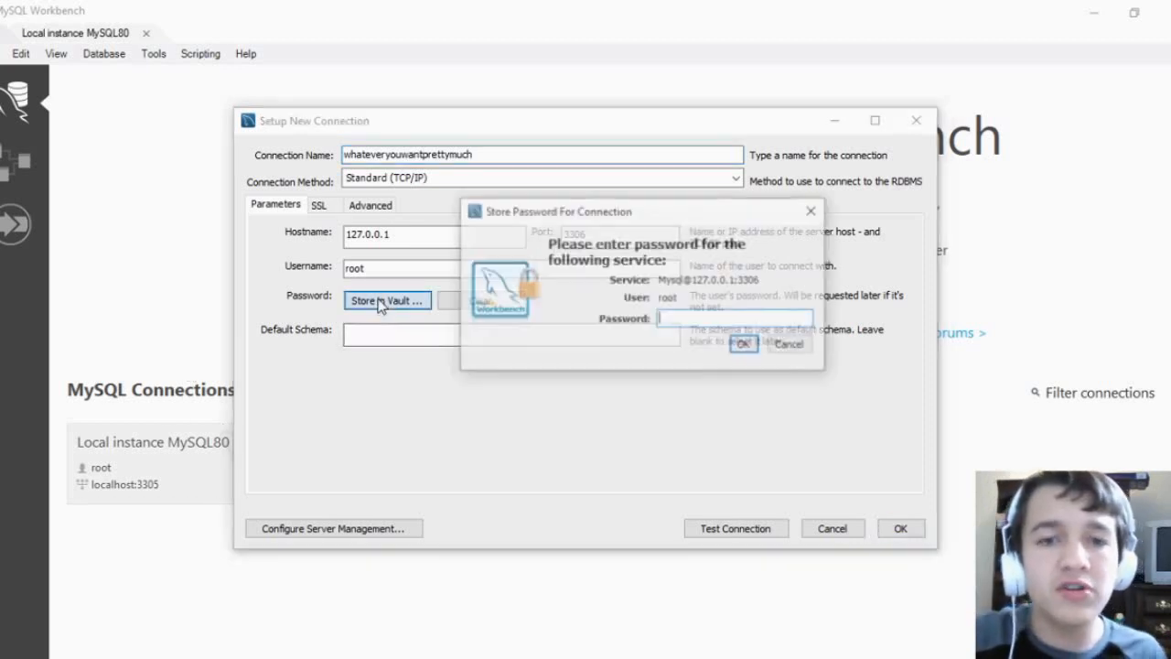
pyautogui.write('***********')
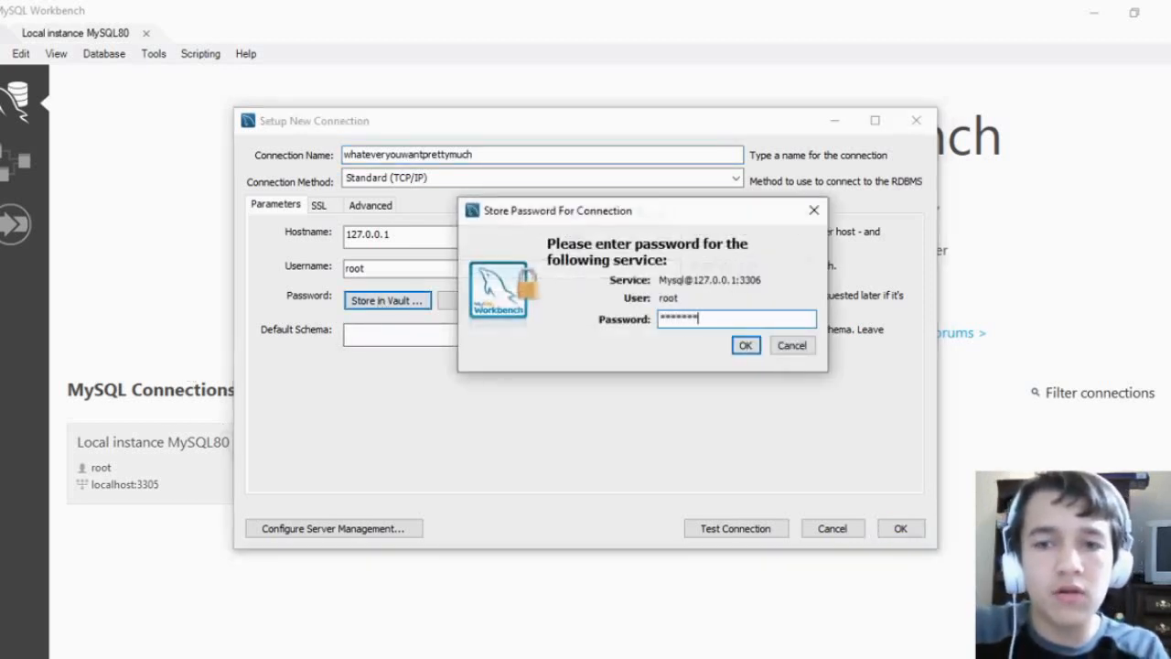
pyautogui.press('Return')
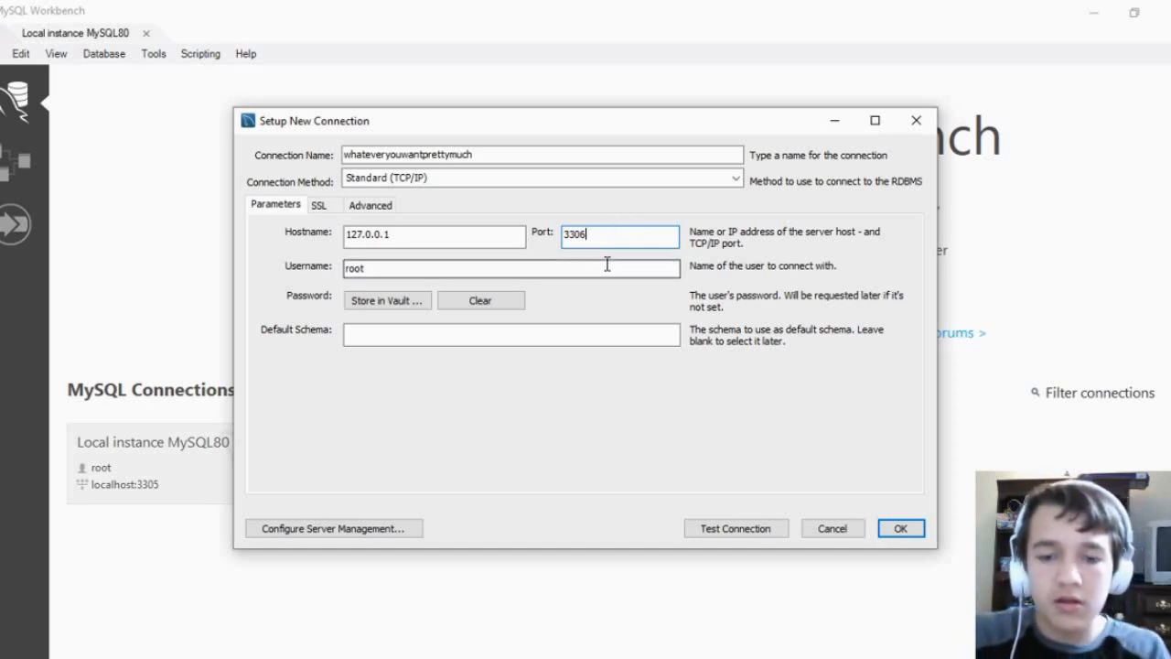
pyautogui.press('BackSpace')
pyautogui.write('5')
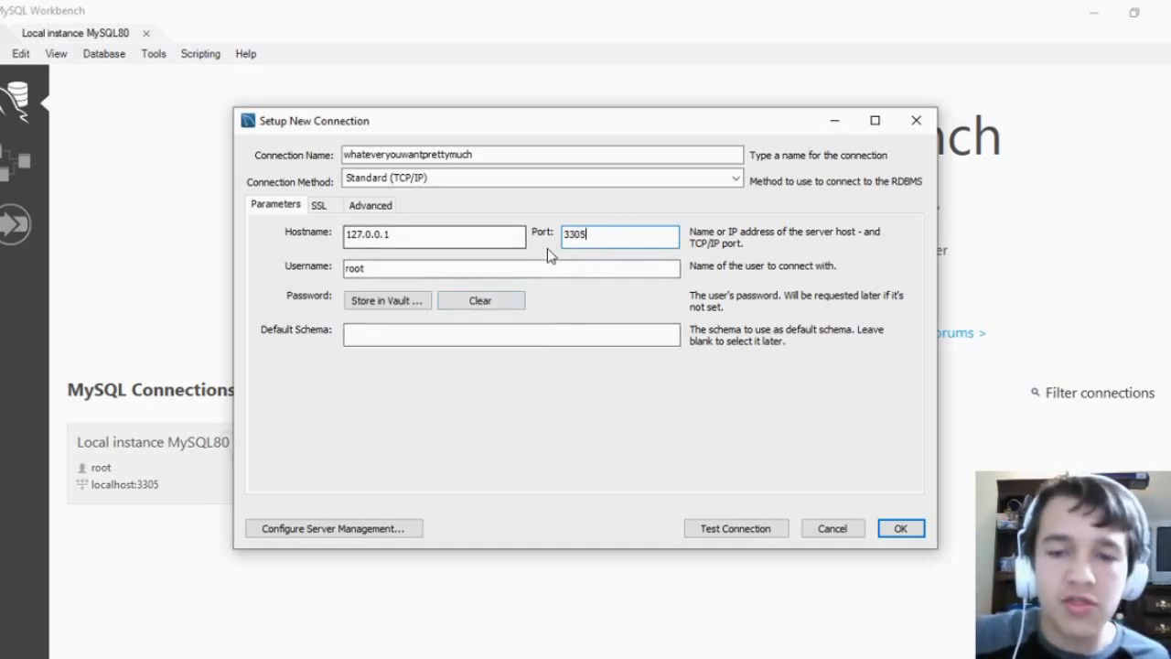
# Test the new connection by entering the root password, and dismiss the test result
pyautogui.click(726, 536)
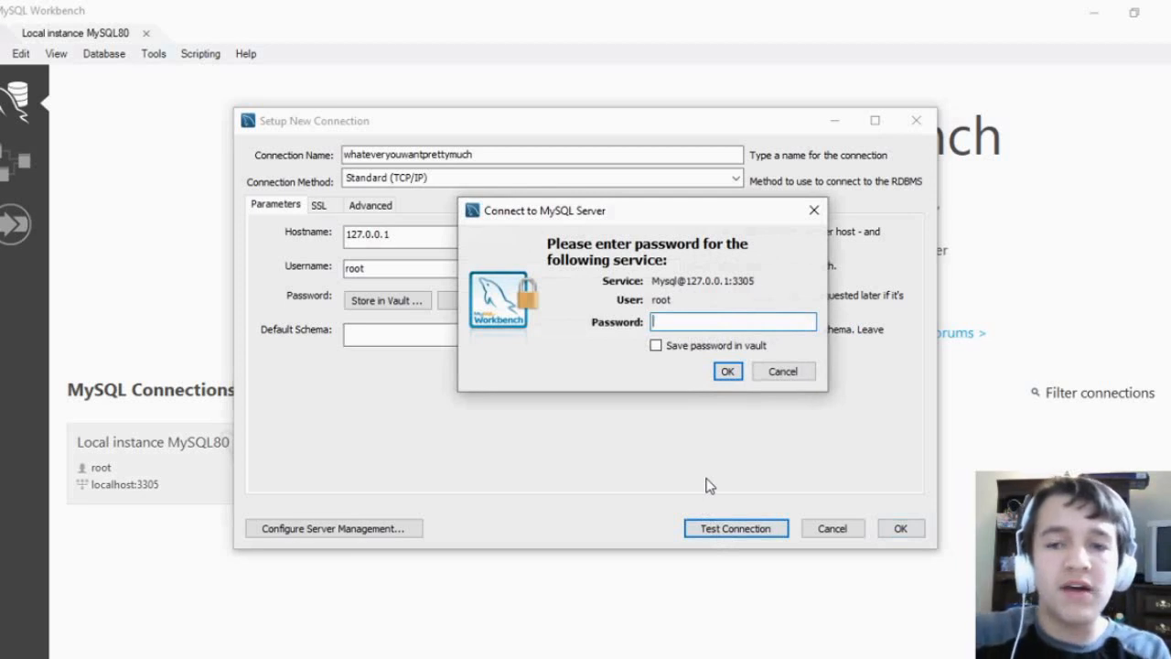
pyautogui.write('*********')
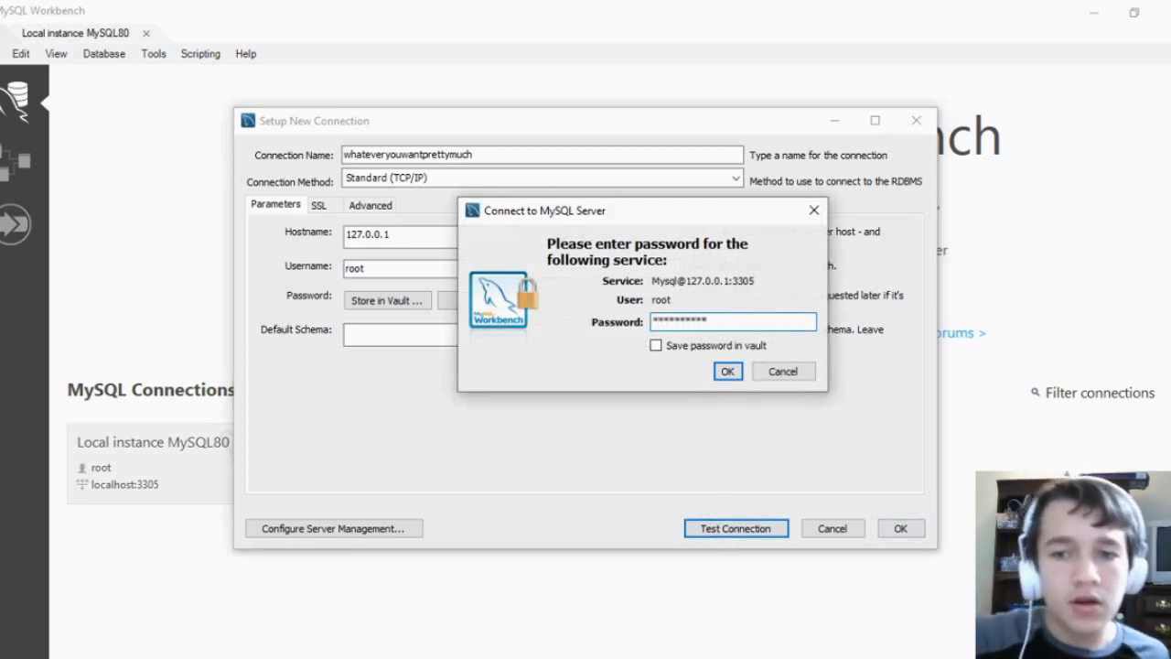
pyautogui.click(728, 372)
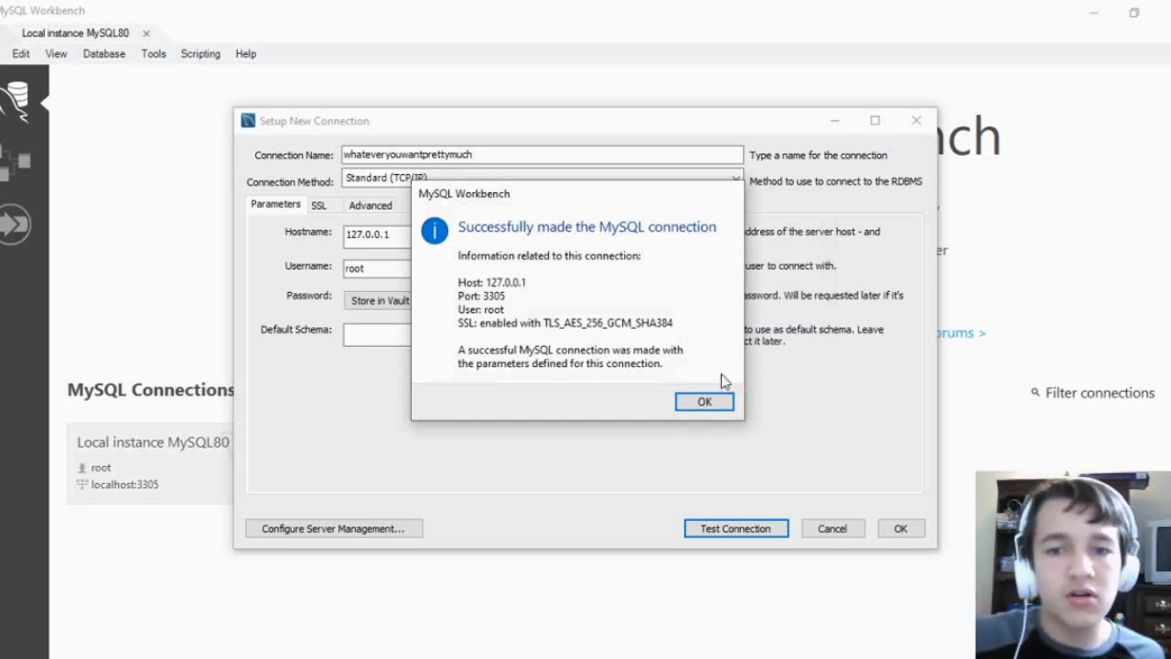
pyautogui.click(705, 402)
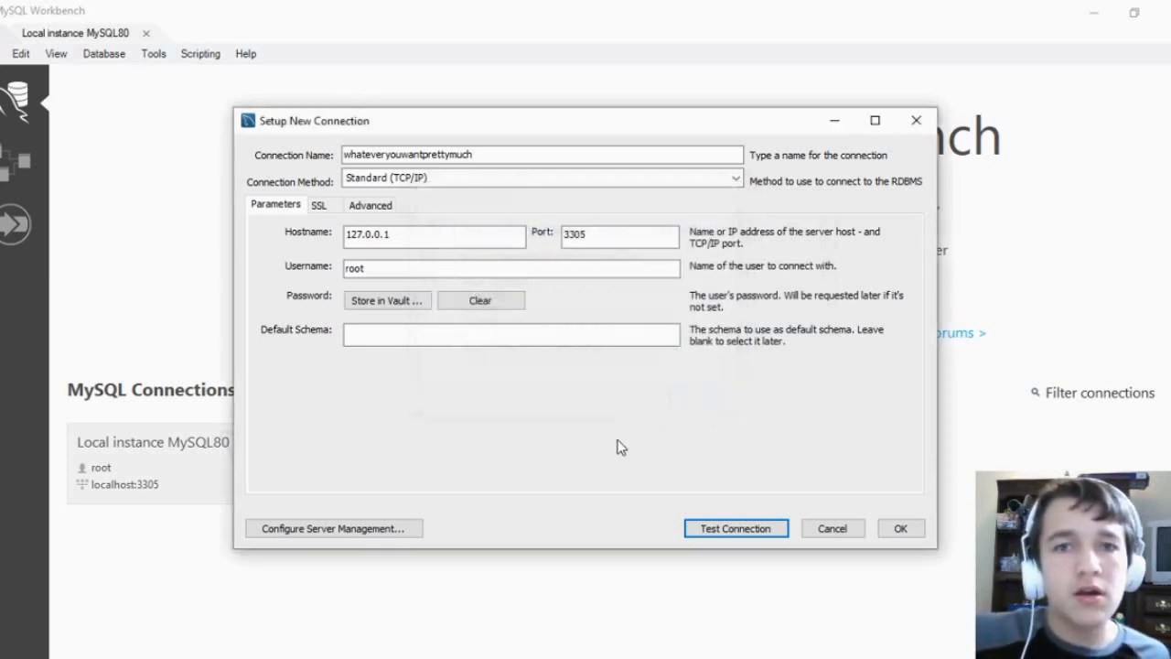
# Save the whateveryouwantprettymuch connection and open it
pyautogui.click(901, 530)
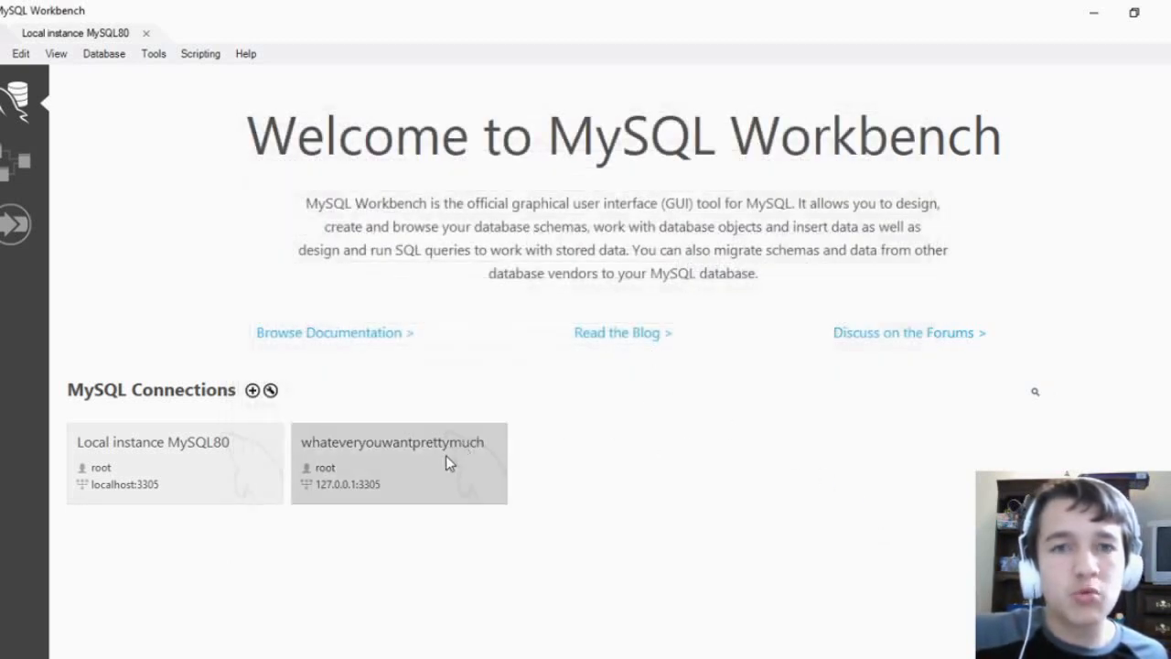
pyautogui.click(420, 446)
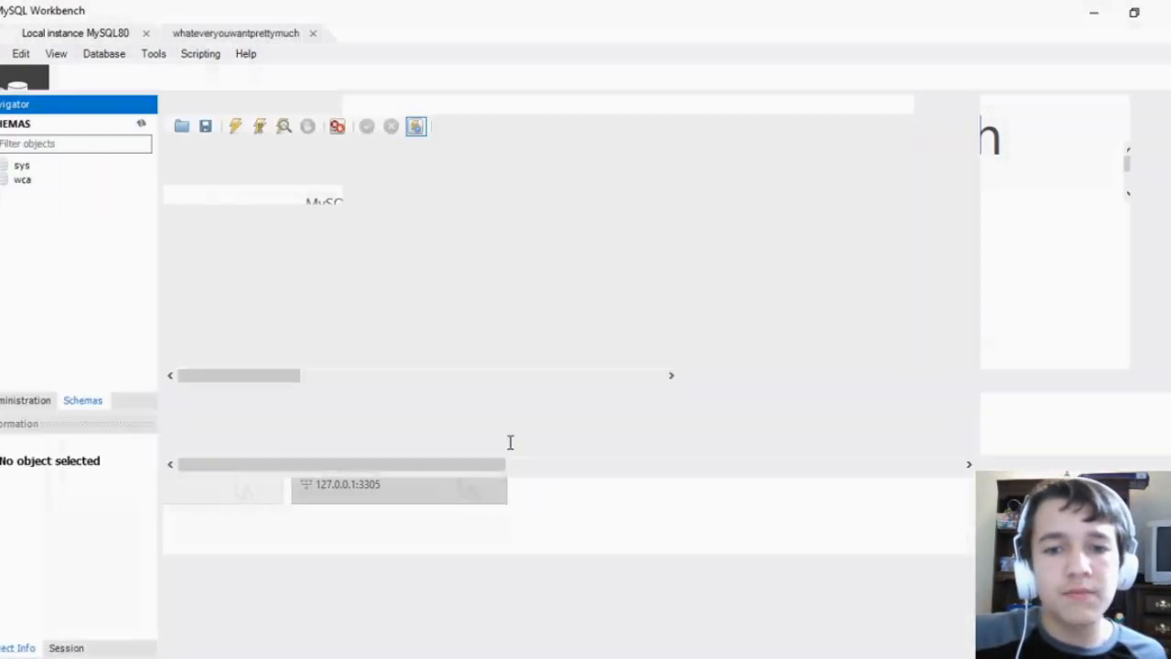